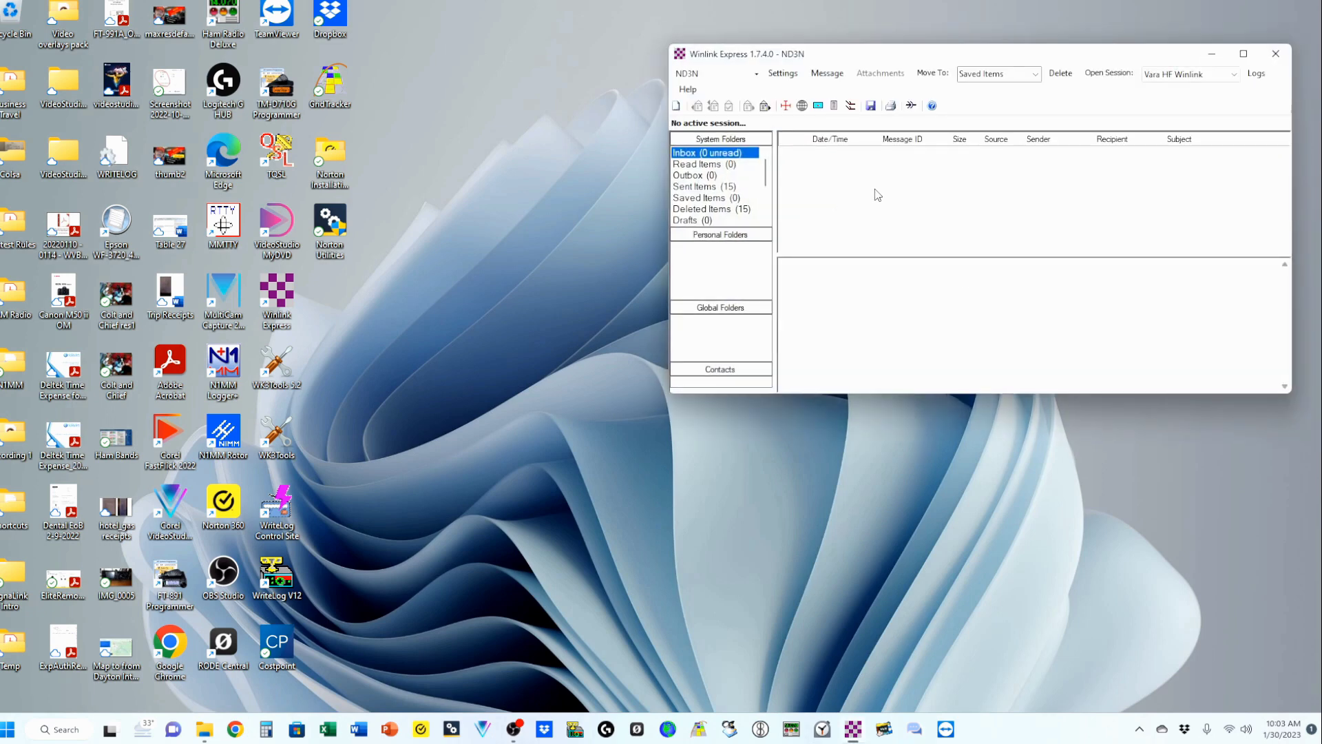
Compose a message to the recipient's e-mail, subject "WinLink Demo", with a short WinLink Express and VARA HF TNC demonstration text, and post it to the outbox.
{"action": "left_click", "coordinate": [674, 107]}
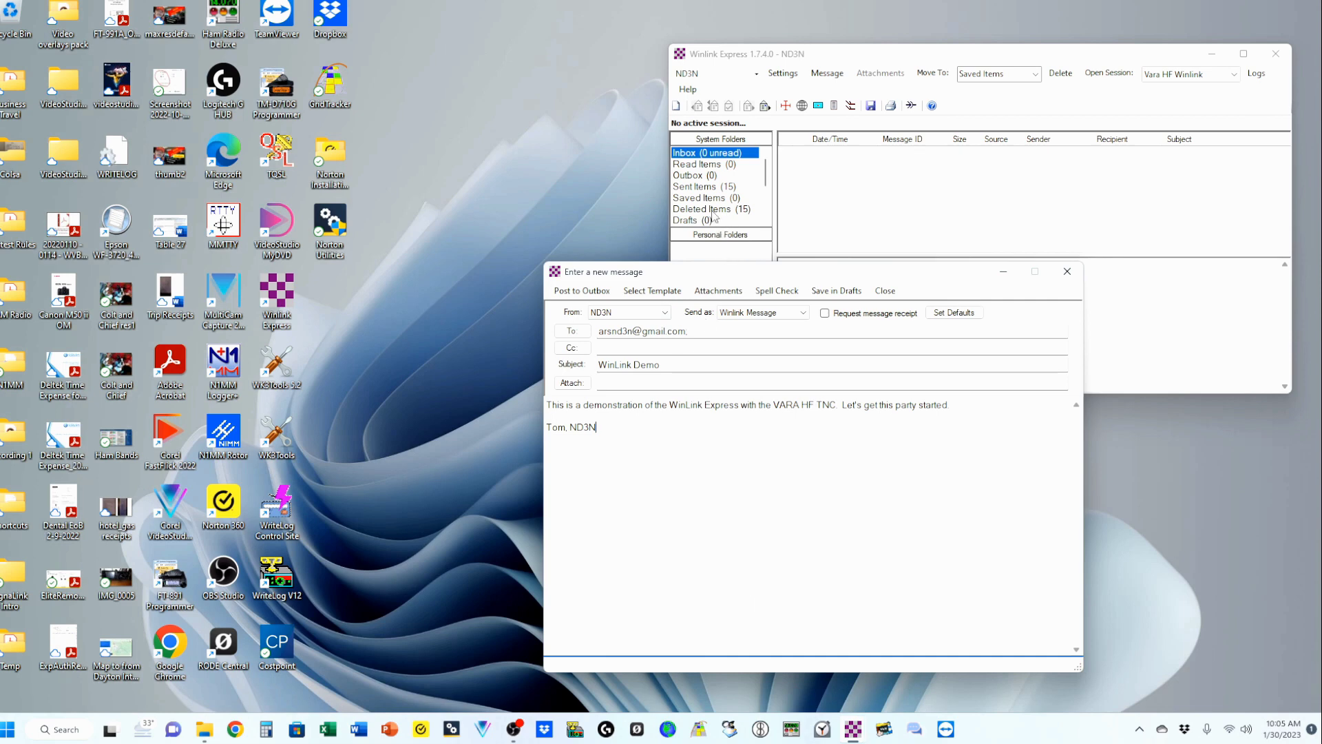
{"action": "left_click", "coordinate": [686, 175]}
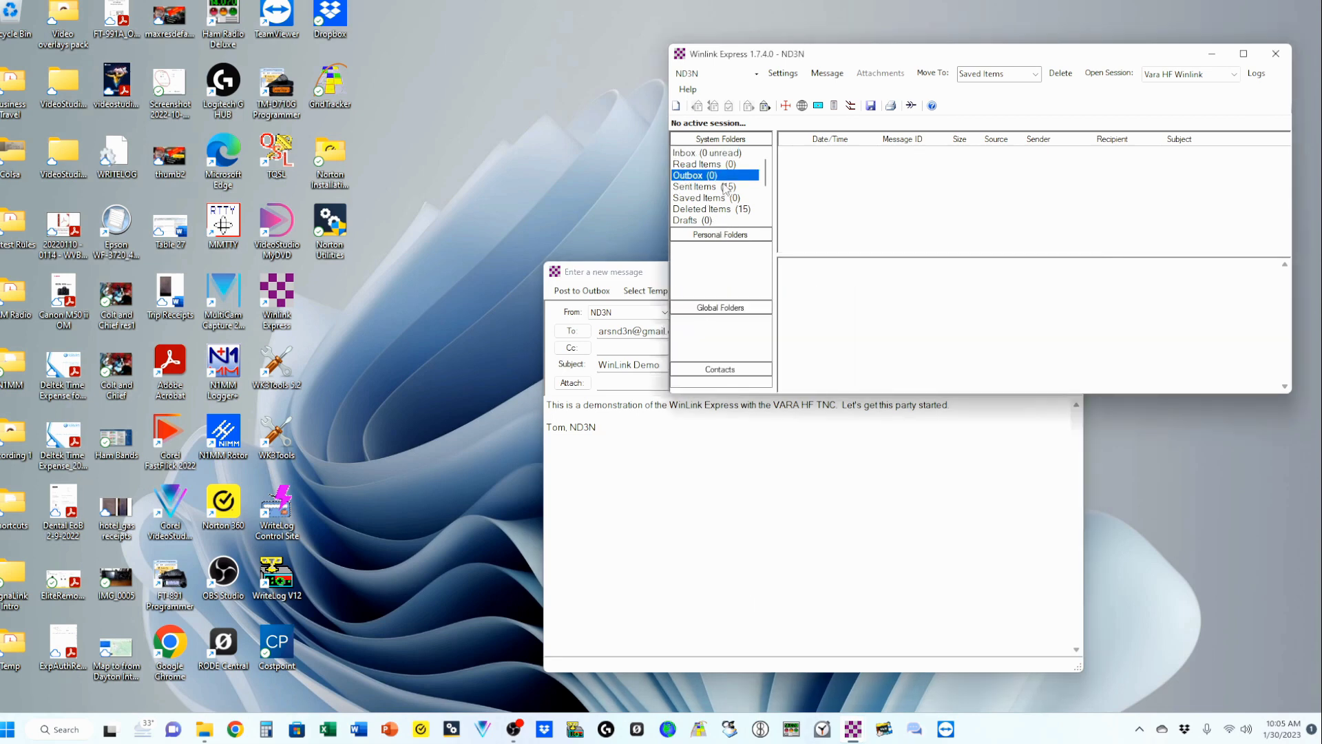
{"action": "left_click", "coordinate": [588, 292]}
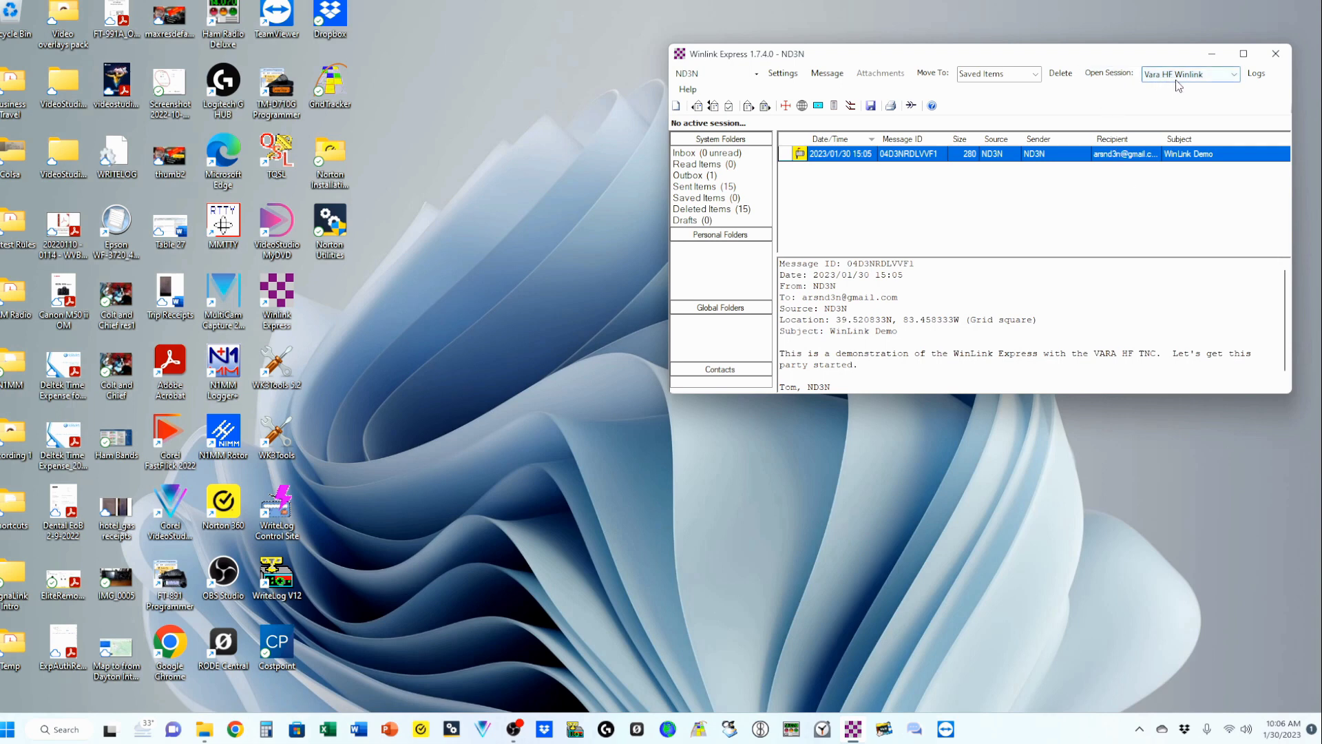
Choose Vara HF Winlink as the session type and open the session.
{"action": "left_click", "coordinate": [1233, 75]}
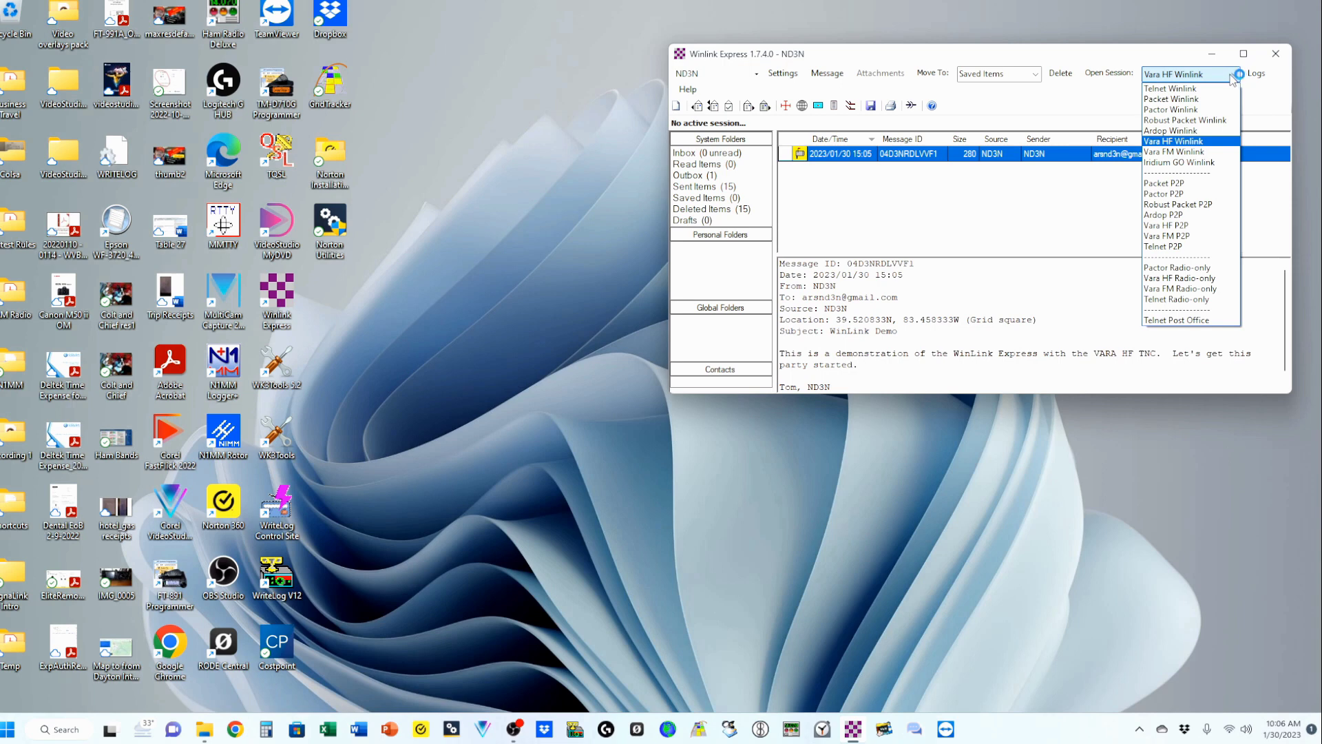
{"action": "left_click", "coordinate": [1175, 141]}
{"action": "left_click", "coordinate": [1109, 72]}
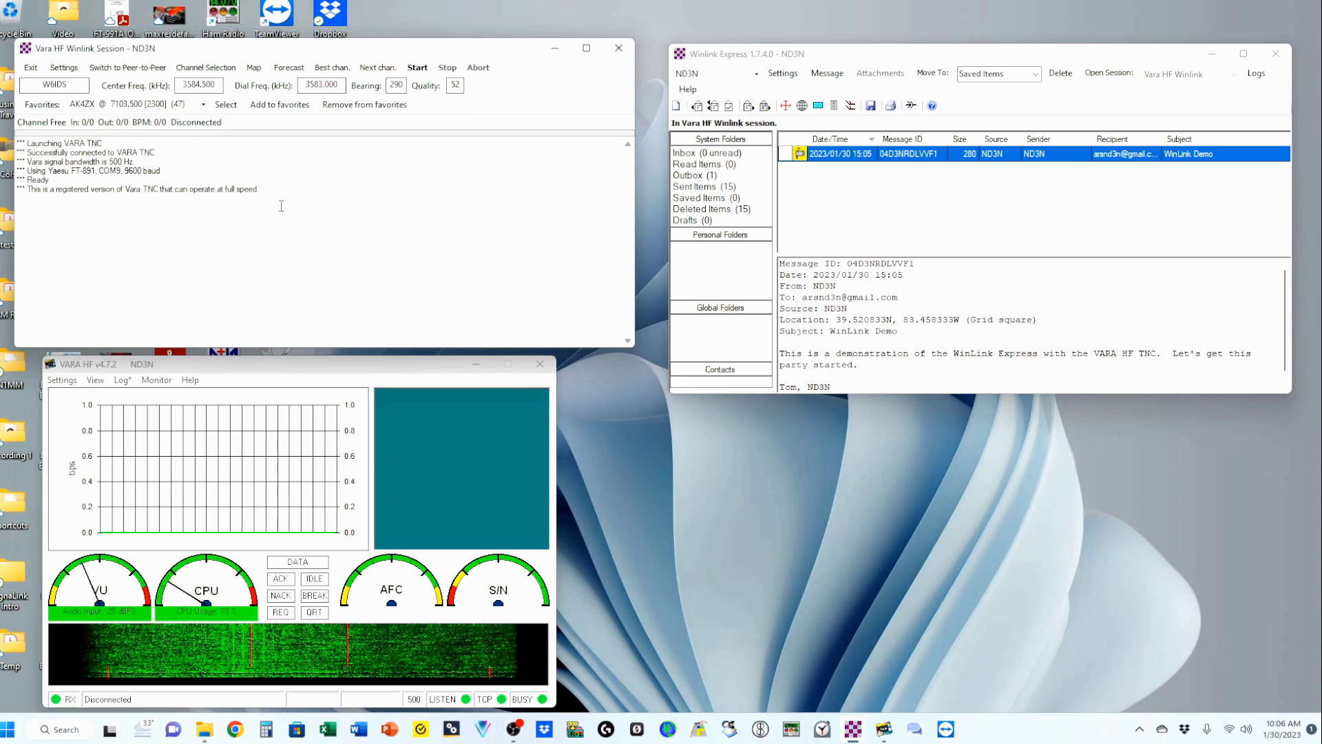
Review the Vara TNC setup of the Winlink session, including ports, bandwidth and modem location, and leave it without changes.
{"action": "left_click", "coordinate": [63, 69]}
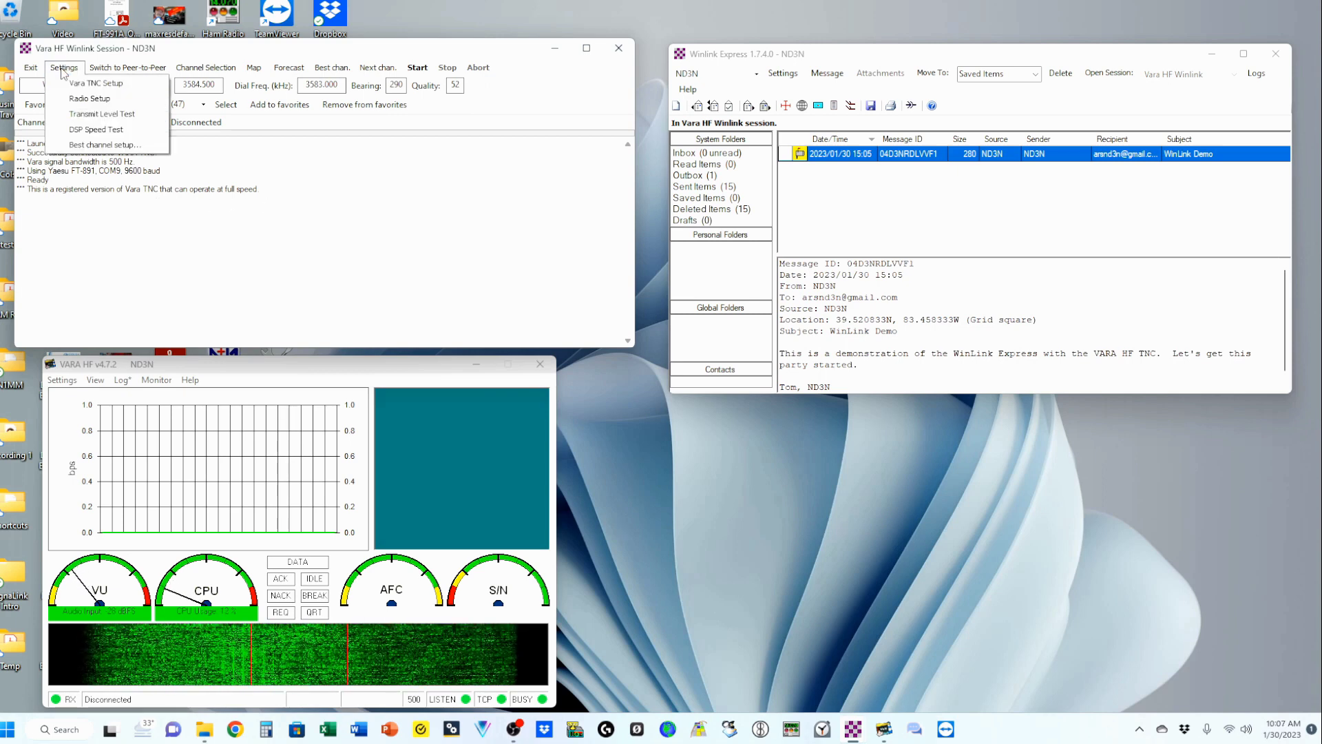
{"action": "left_click", "coordinate": [103, 86]}
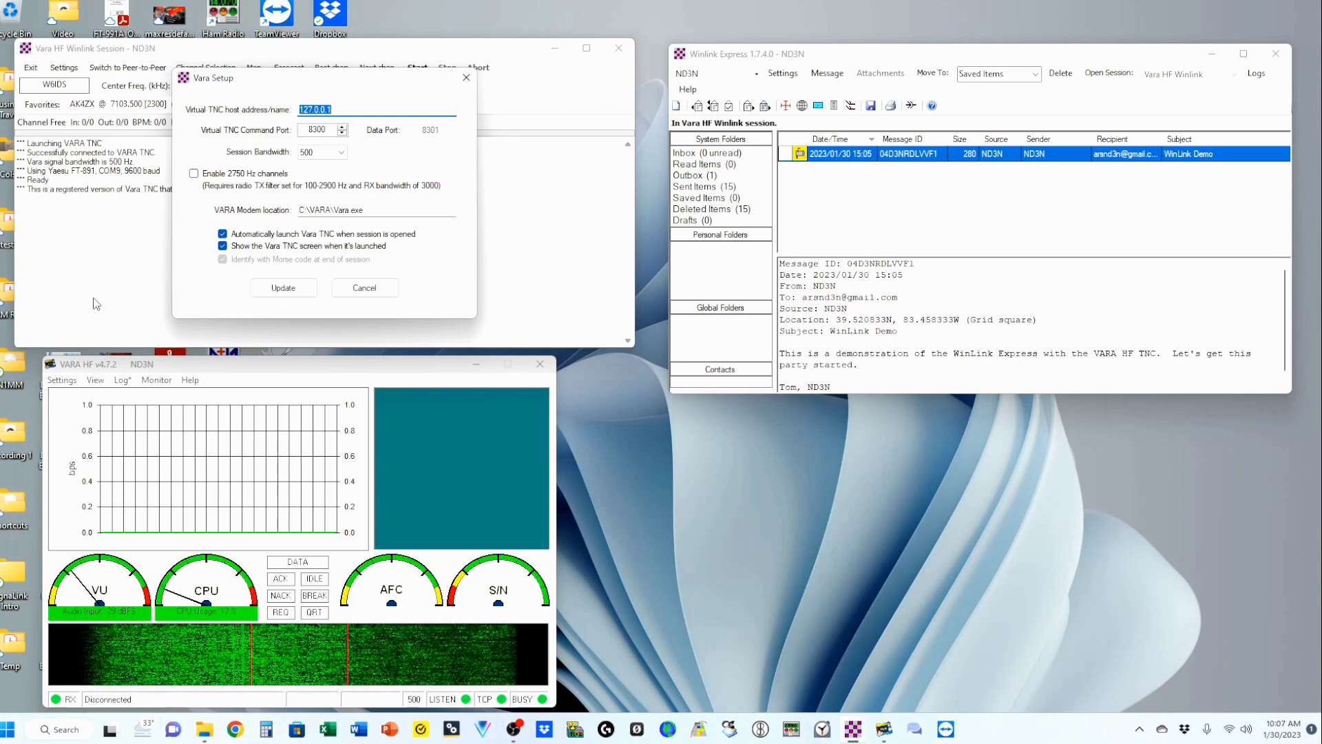
{"action": "left_click", "coordinate": [365, 289]}
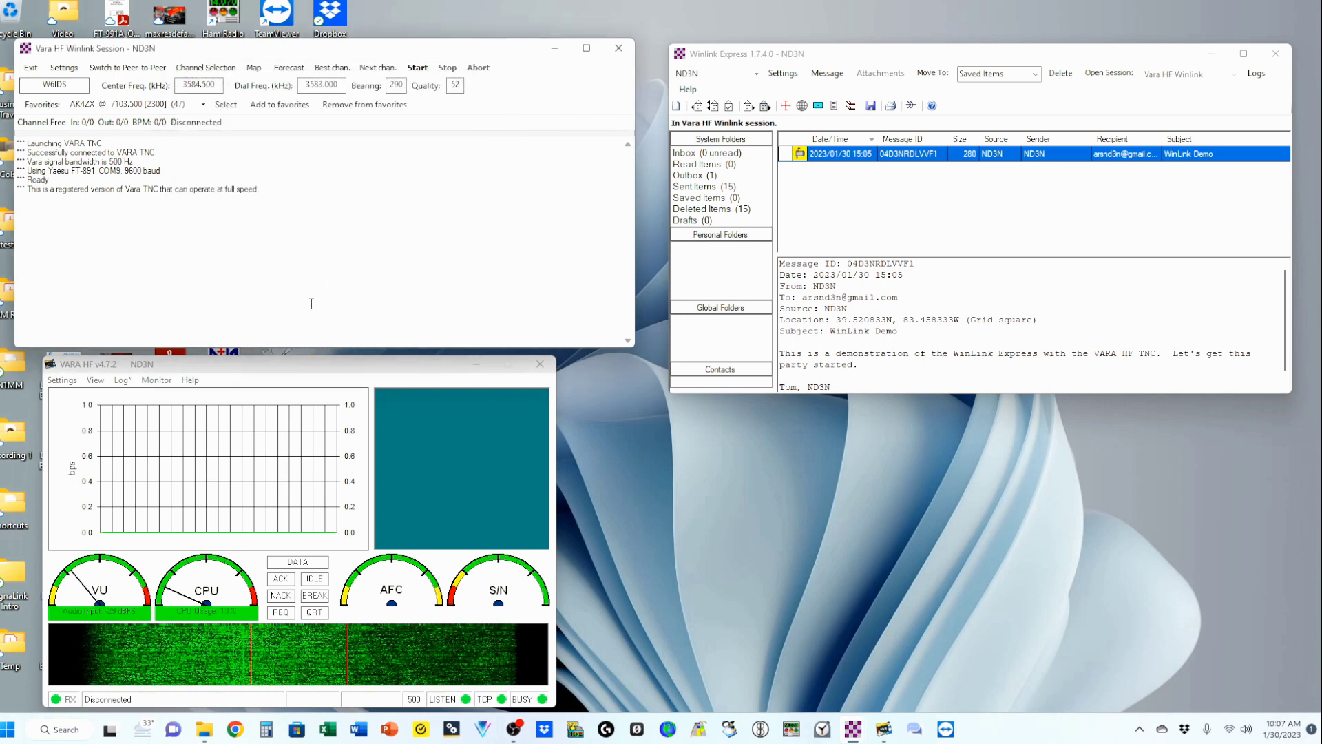
Check the available radio models in the session's radio setup, choose FT-891 as the PTT serial port and update the settings.
{"action": "left_click", "coordinate": [63, 68]}
{"action": "left_click", "coordinate": [81, 102]}
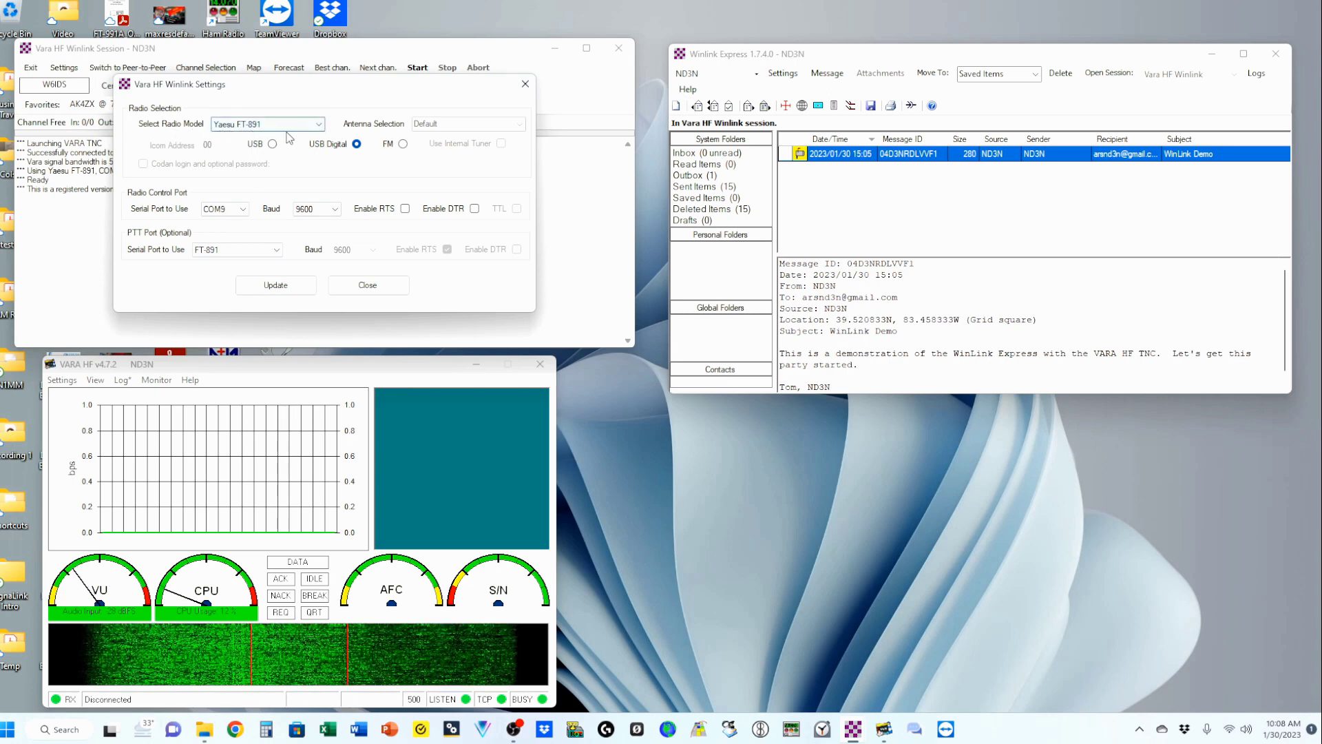
{"action": "left_click", "coordinate": [320, 125]}
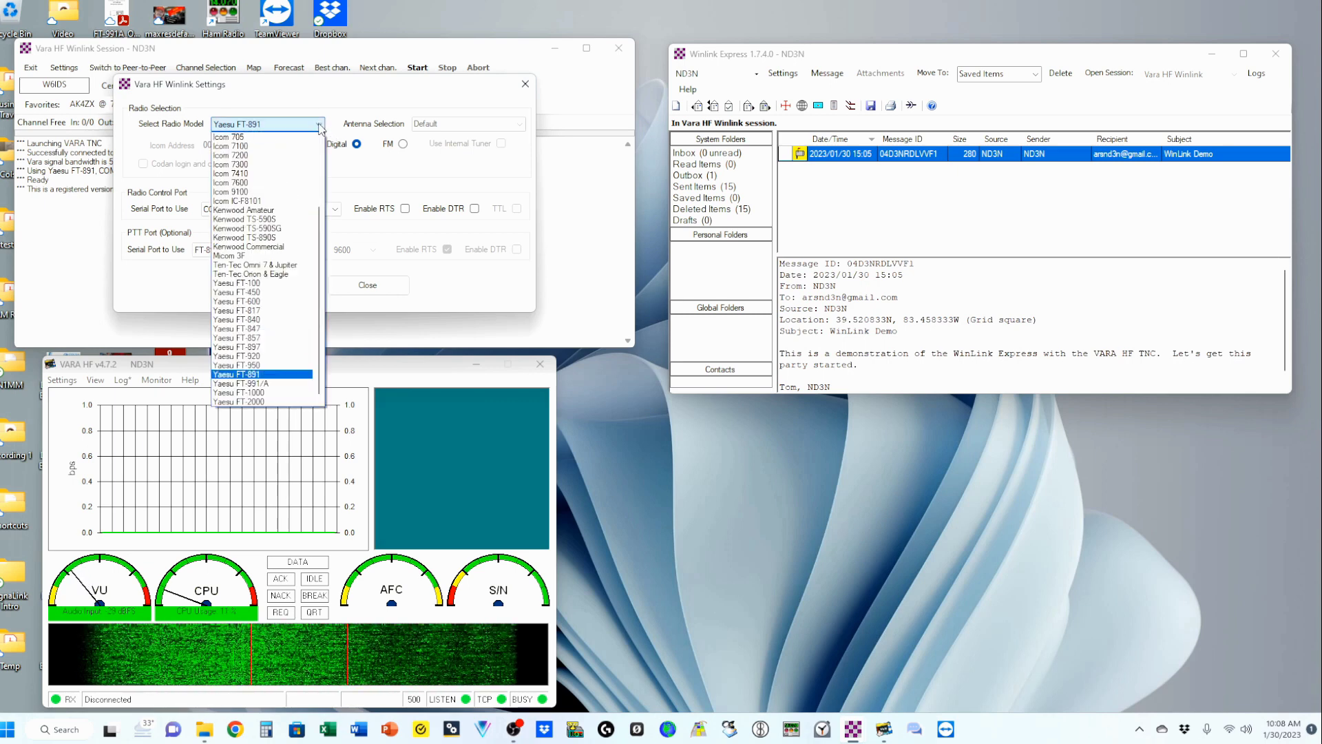
{"action": "left_click", "coordinate": [320, 126]}
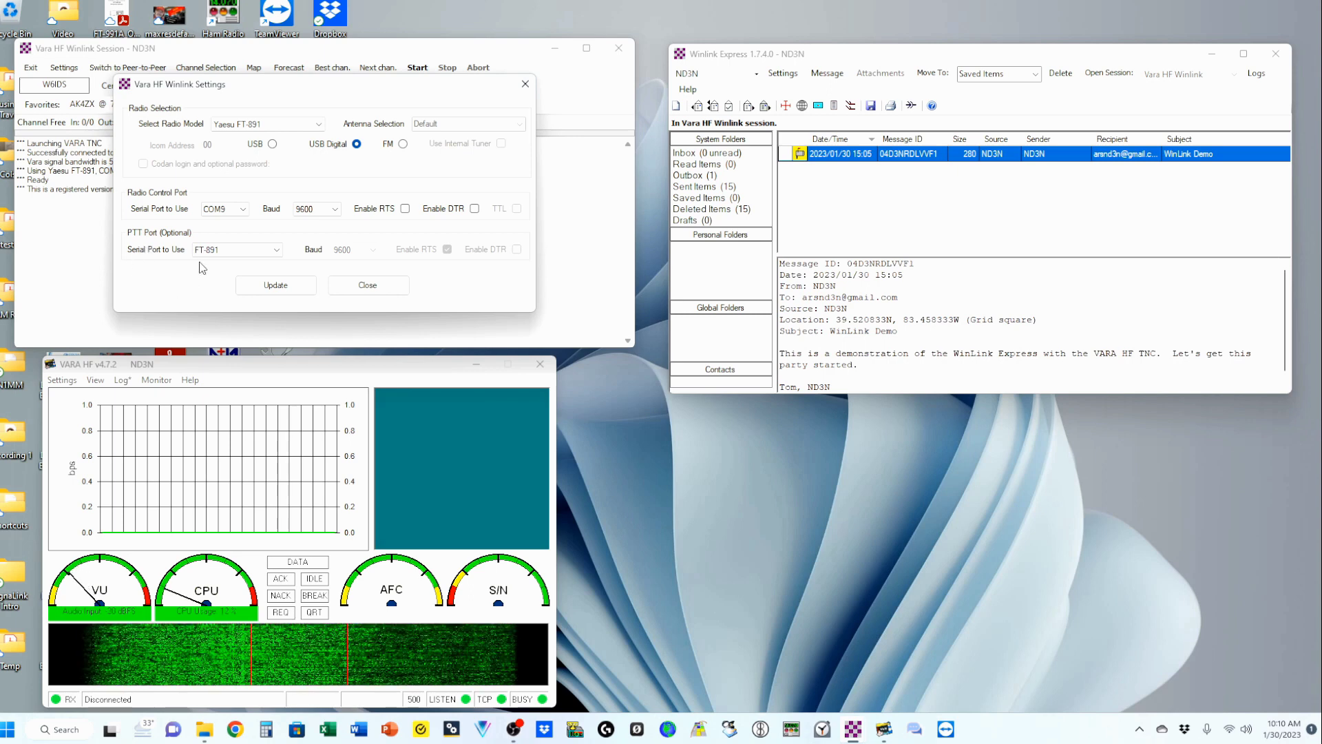
{"action": "left_click", "coordinate": [277, 251]}
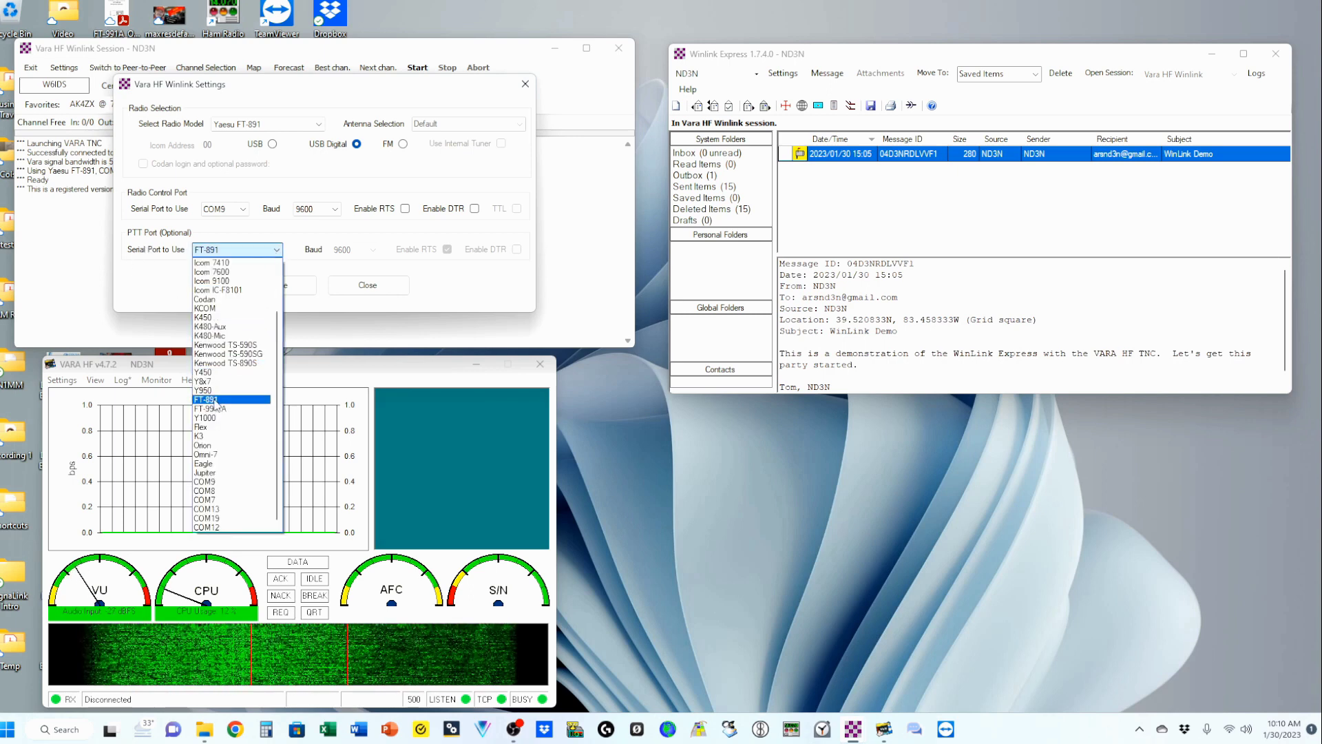
{"action": "left_click", "coordinate": [215, 400]}
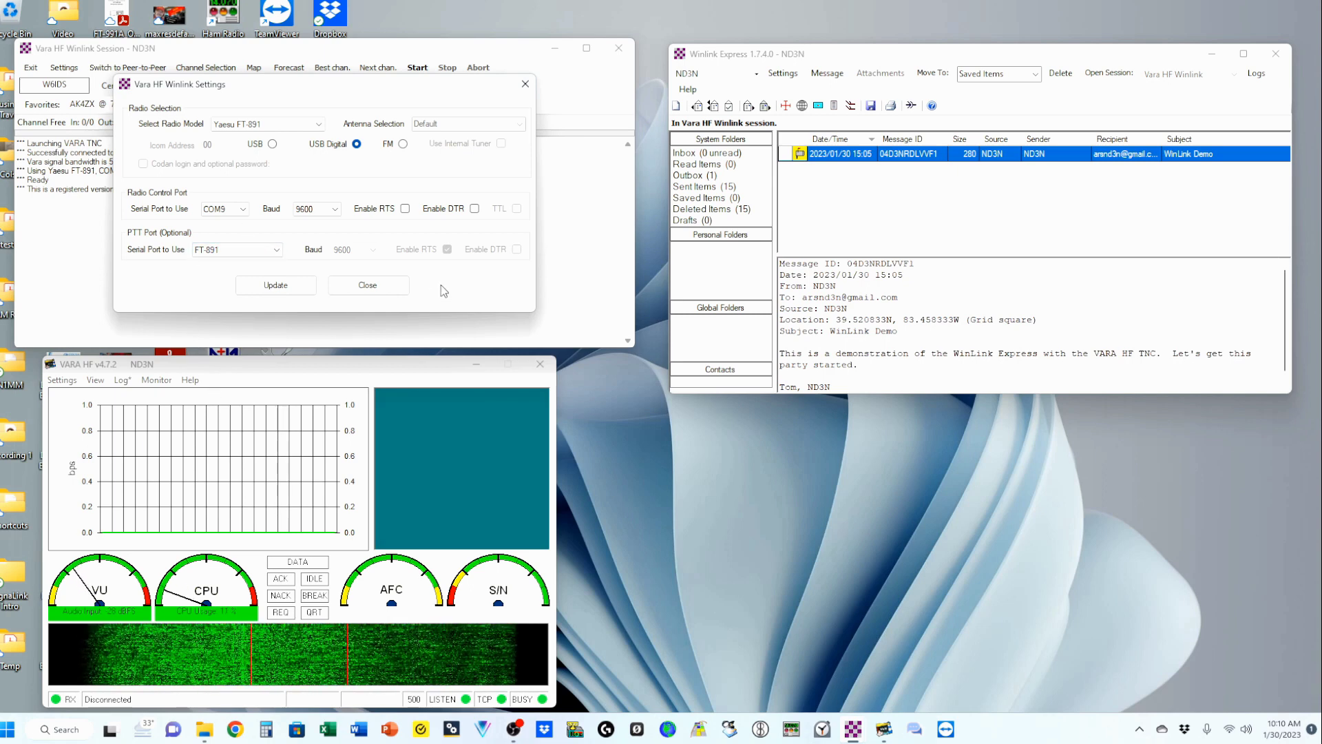
{"action": "left_click", "coordinate": [275, 285]}
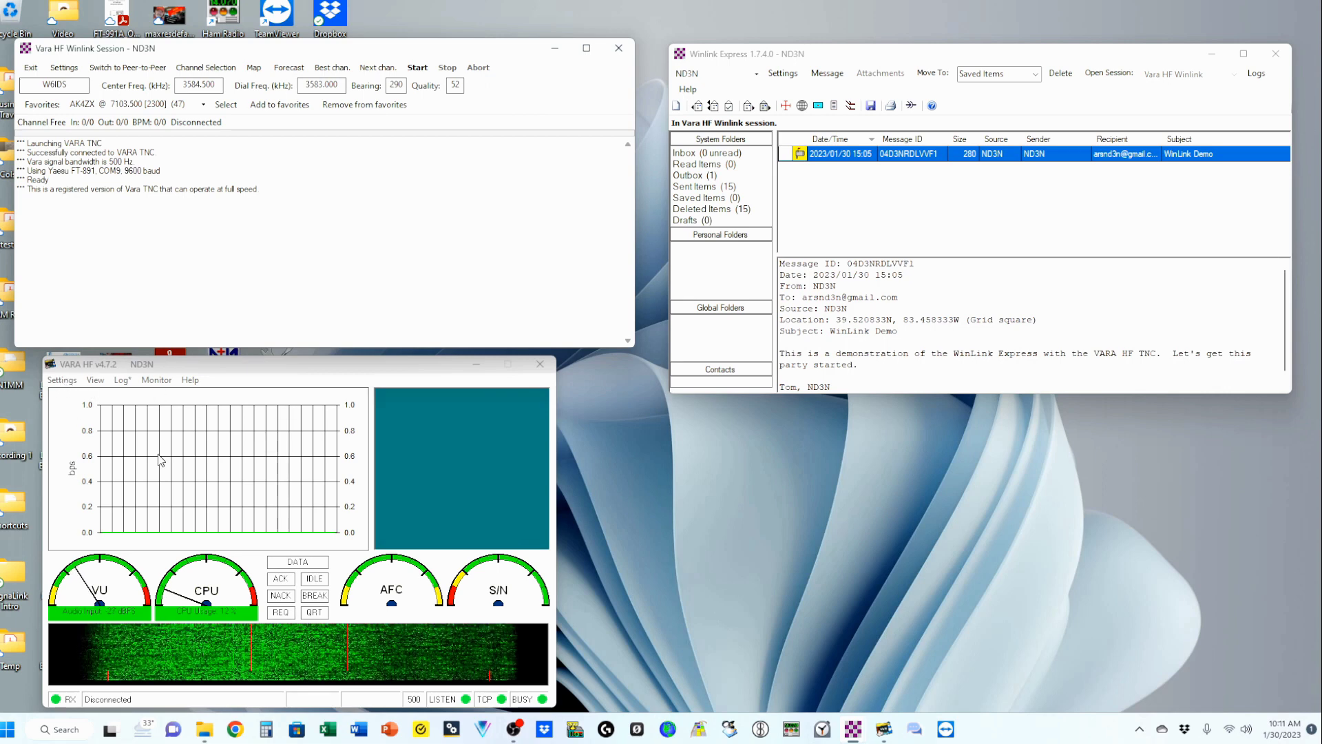
Review the VARA HF modem's setup options, set the retries to 10 and close the setup.
{"action": "left_click", "coordinate": [55, 383]}
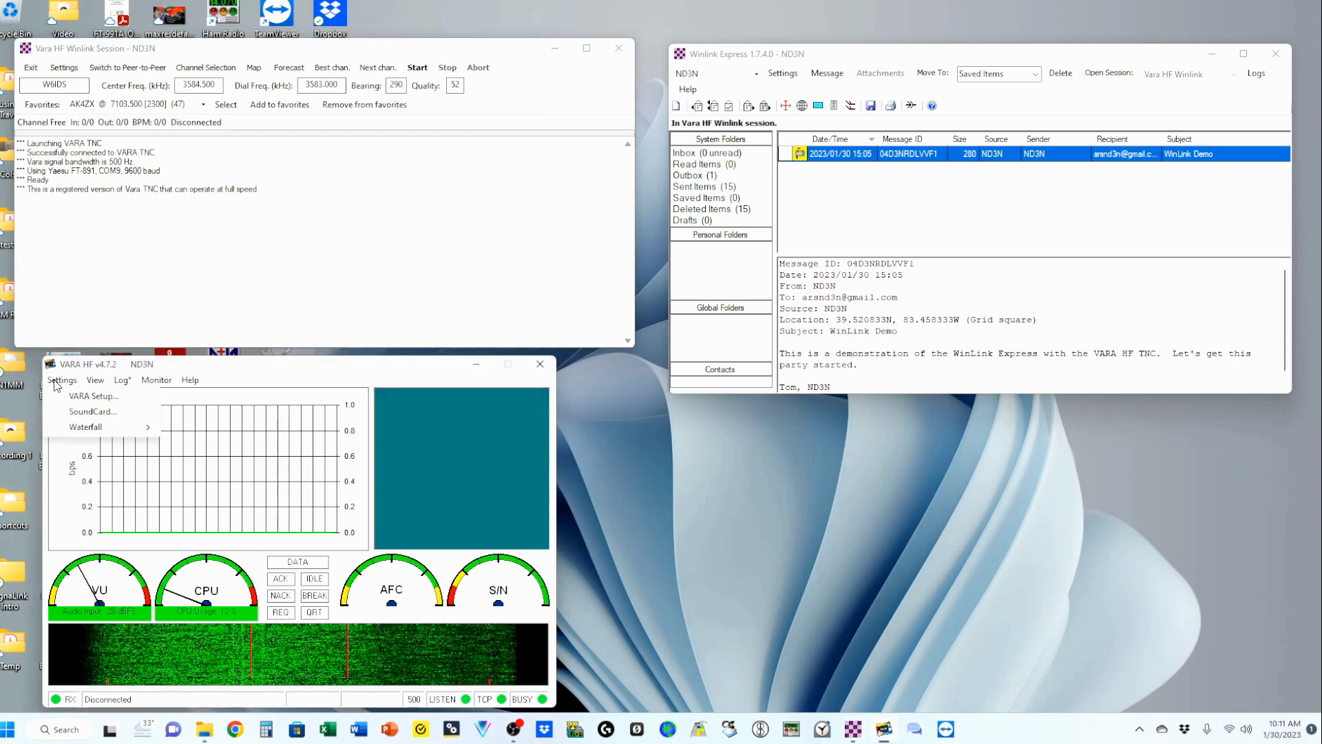
{"action": "left_click", "coordinate": [88, 398]}
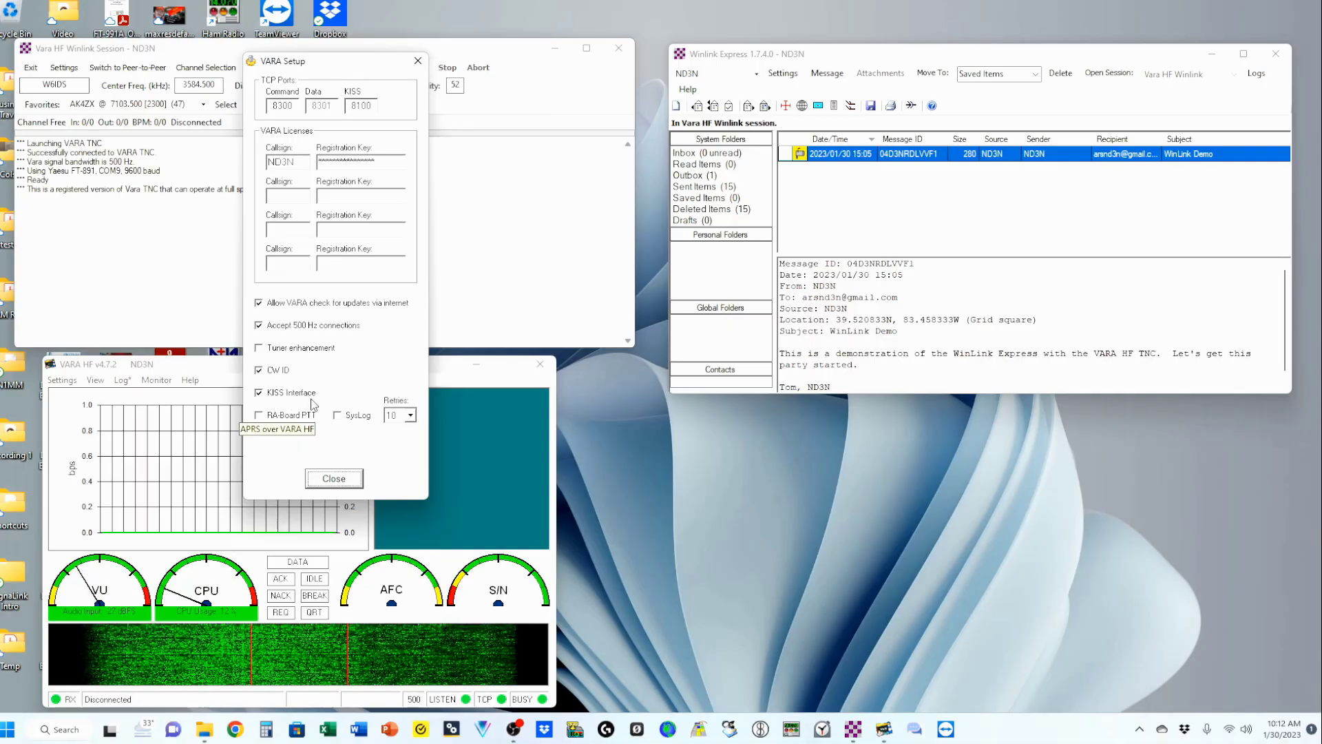
{"action": "left_click", "coordinate": [411, 416]}
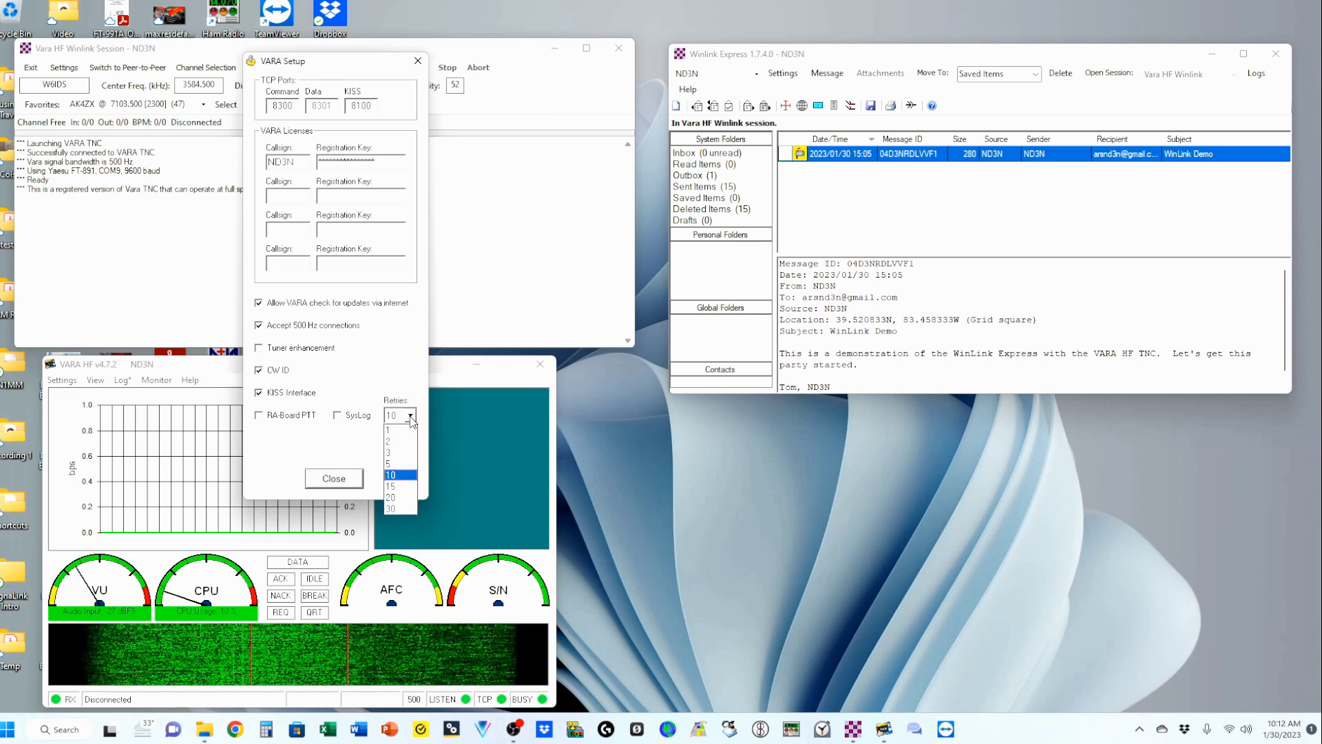
{"action": "left_click", "coordinate": [391, 475]}
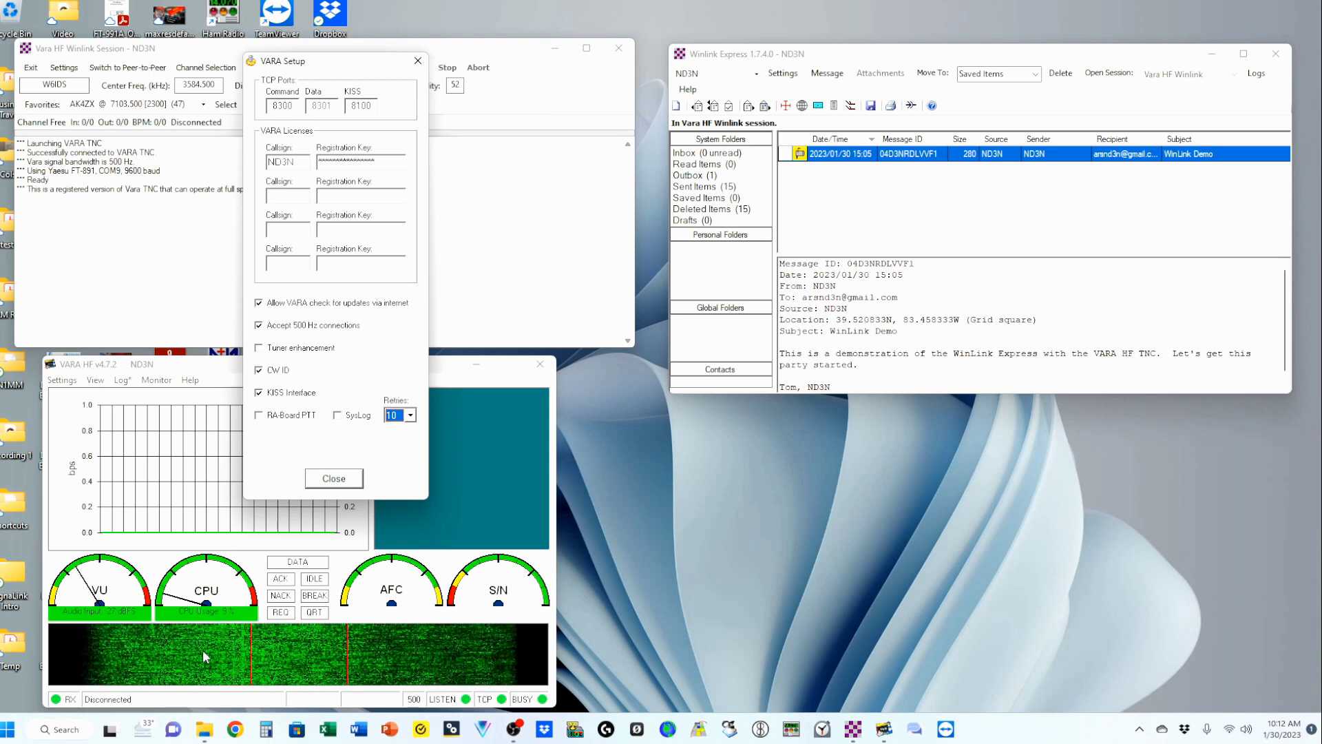
{"action": "left_click", "coordinate": [334, 478]}
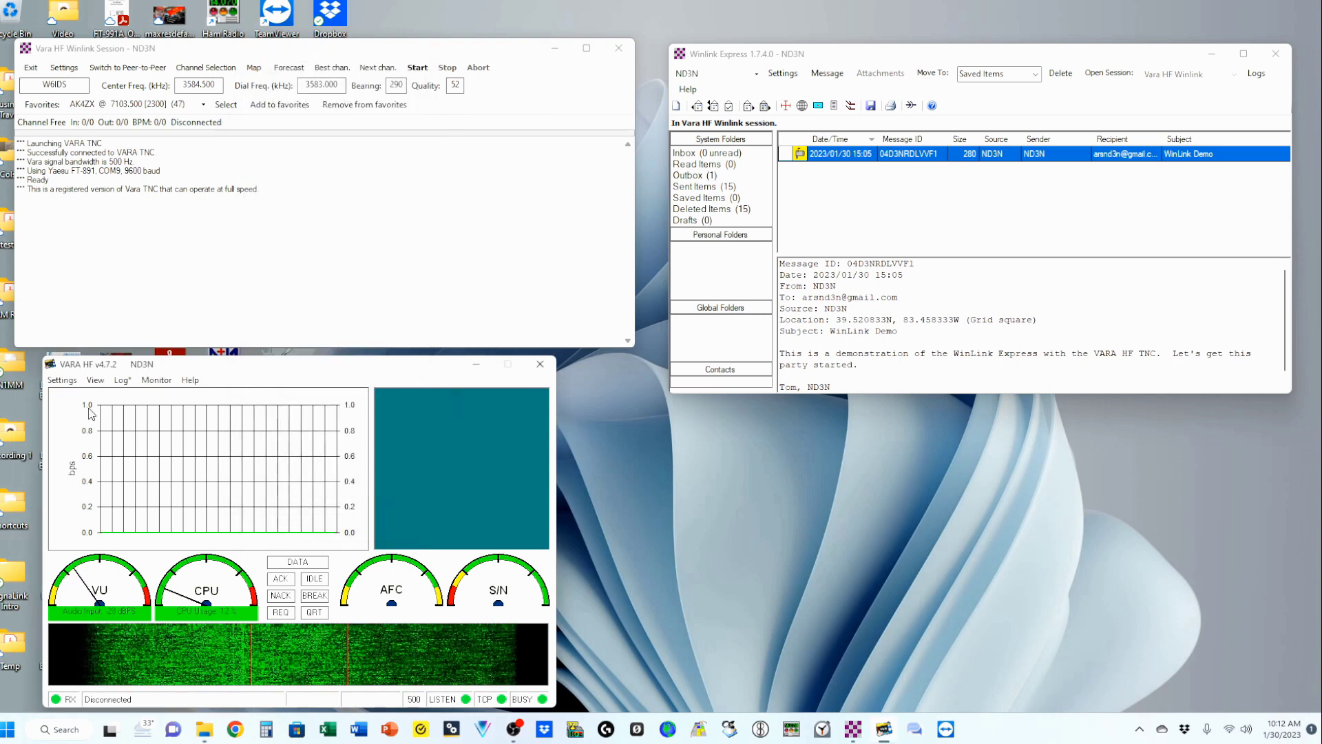
Check the VARA HF sound card settings and run a tuning test tone to verify the drive level against the radio's ALC.
{"action": "left_click", "coordinate": [61, 379]}
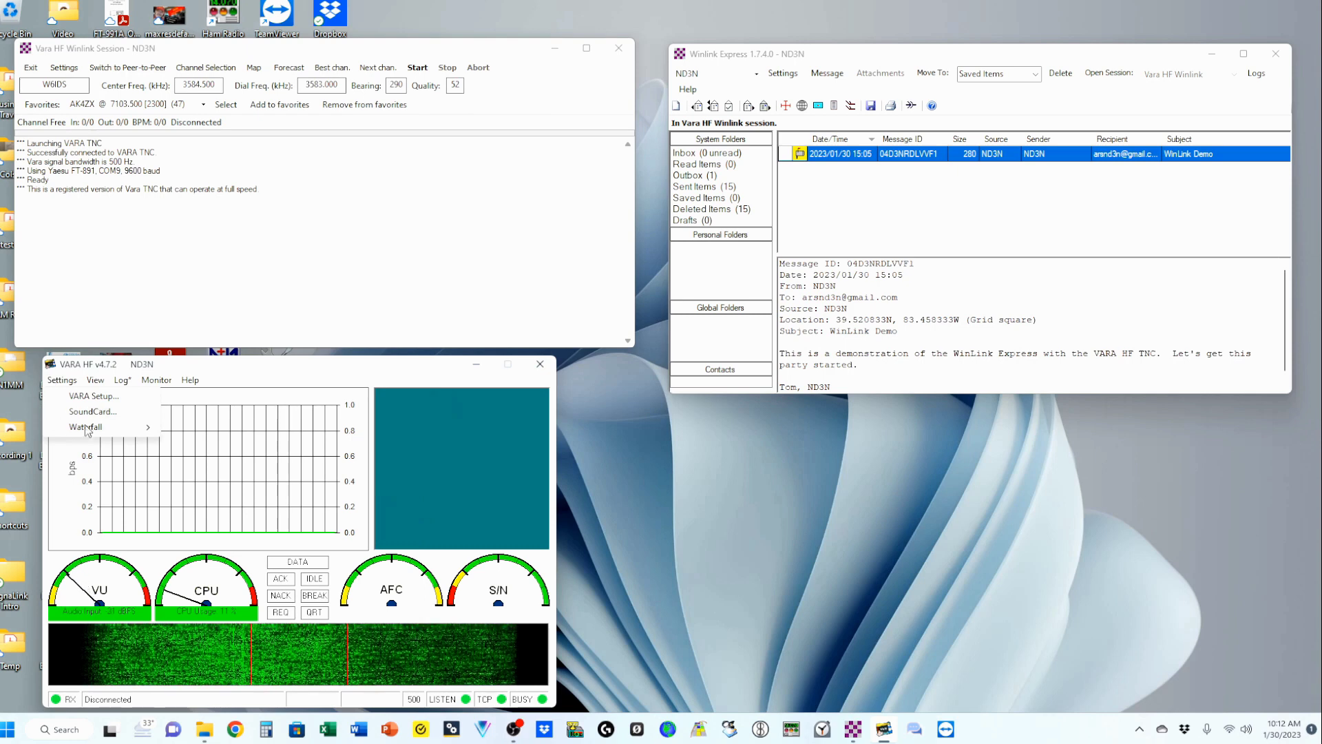
{"action": "left_click", "coordinate": [92, 411]}
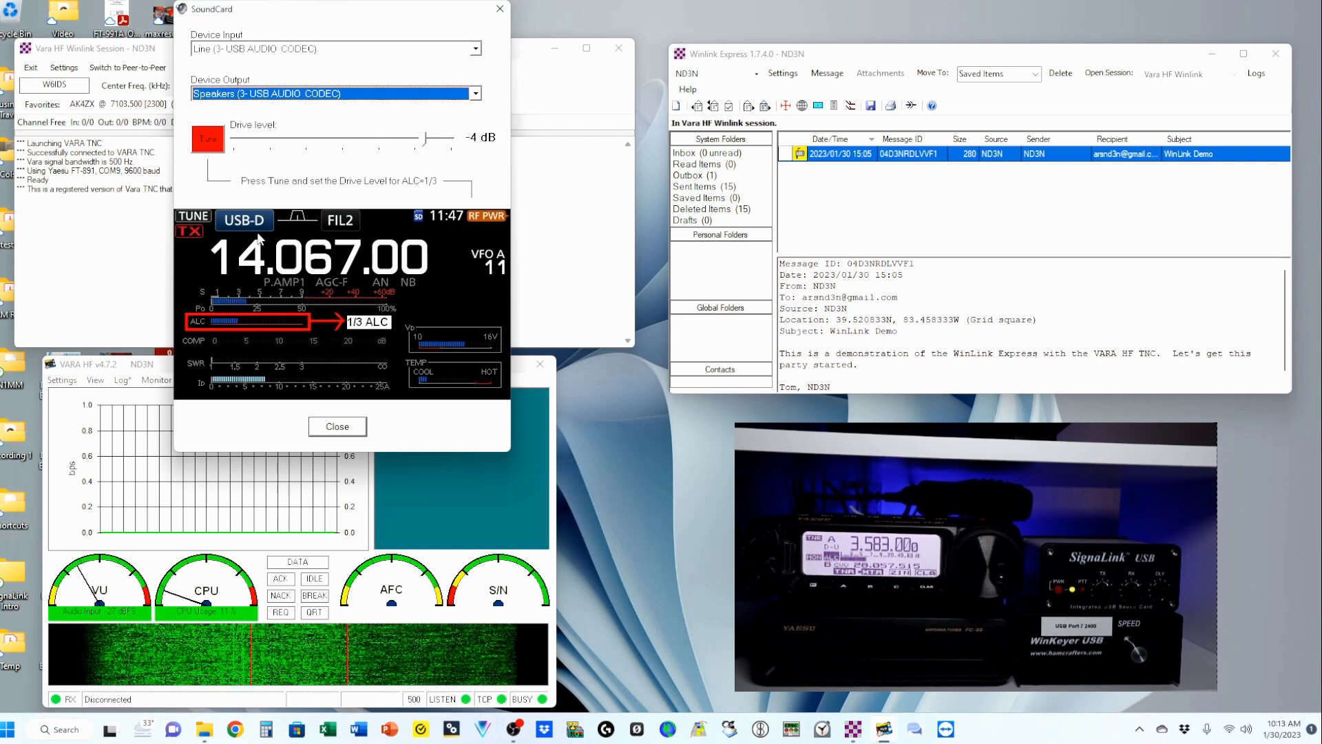
{"action": "left_click", "coordinate": [207, 143]}
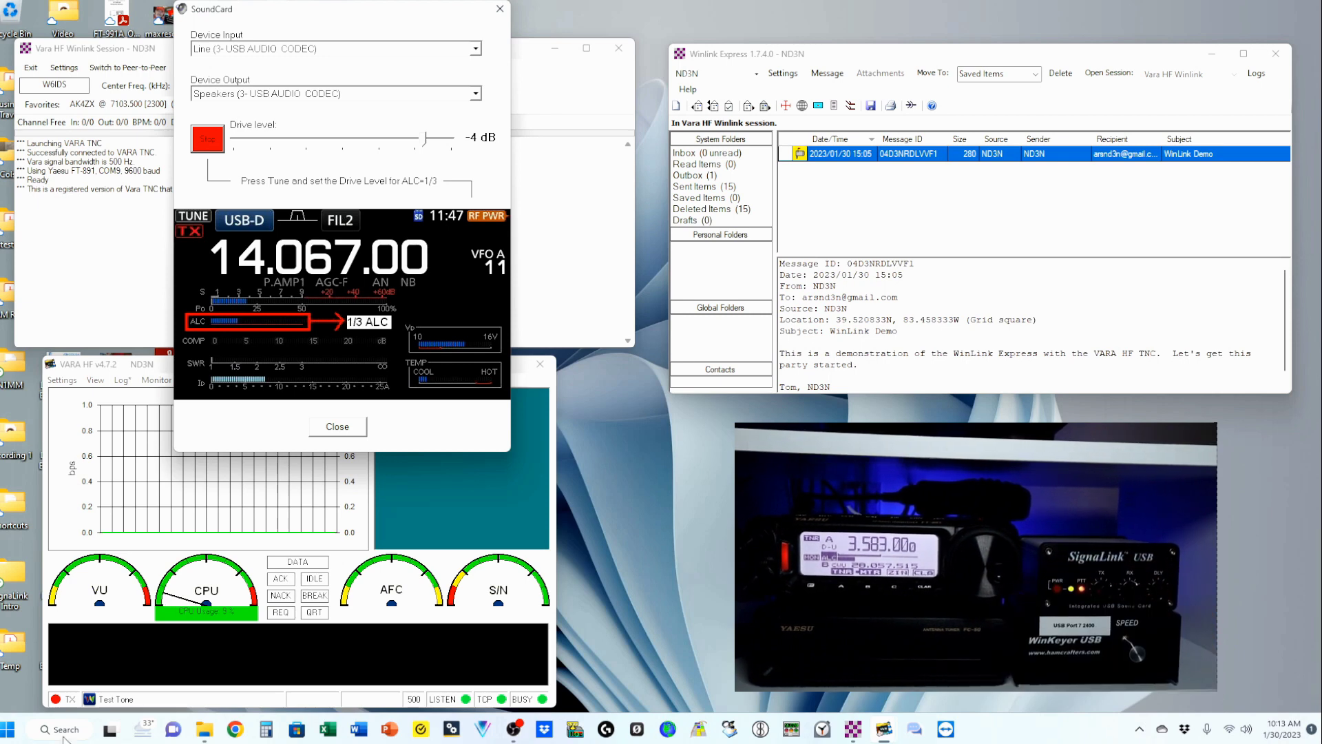
{"action": "left_click", "coordinate": [203, 143]}
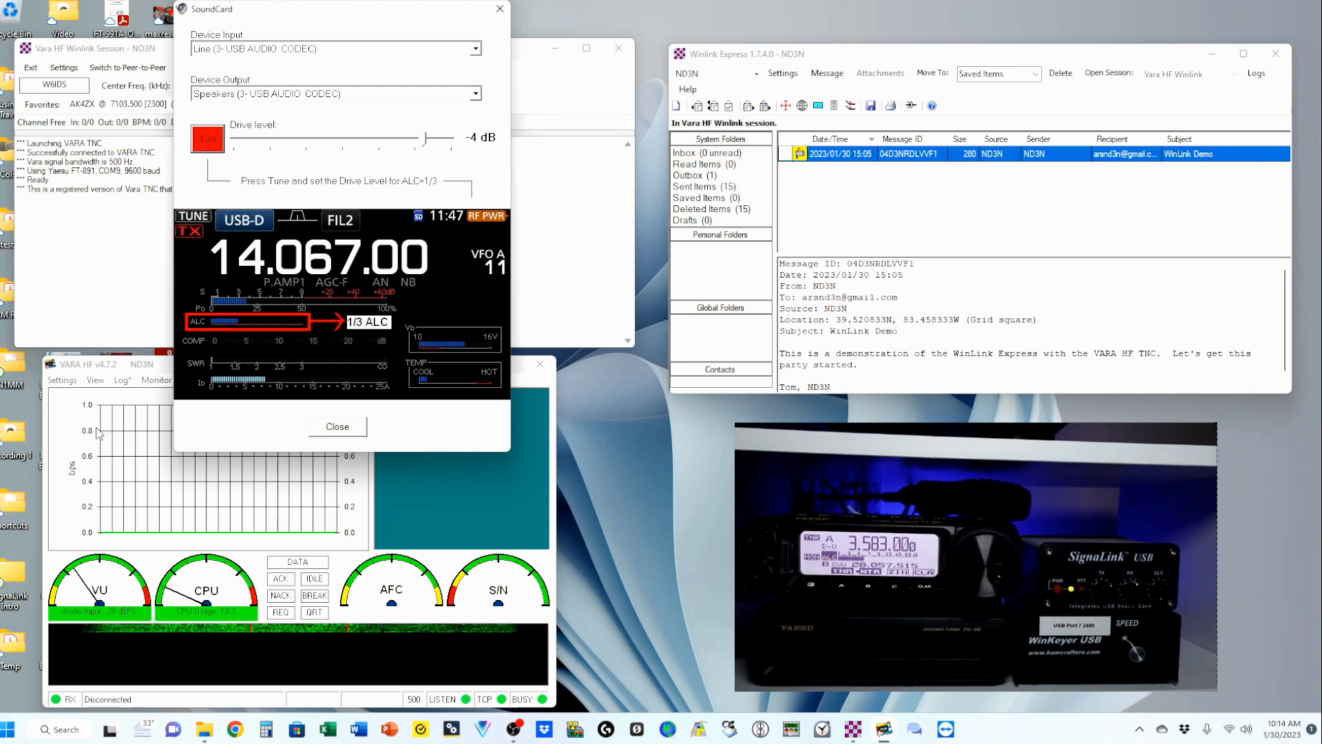
{"action": "left_click", "coordinate": [336, 426]}
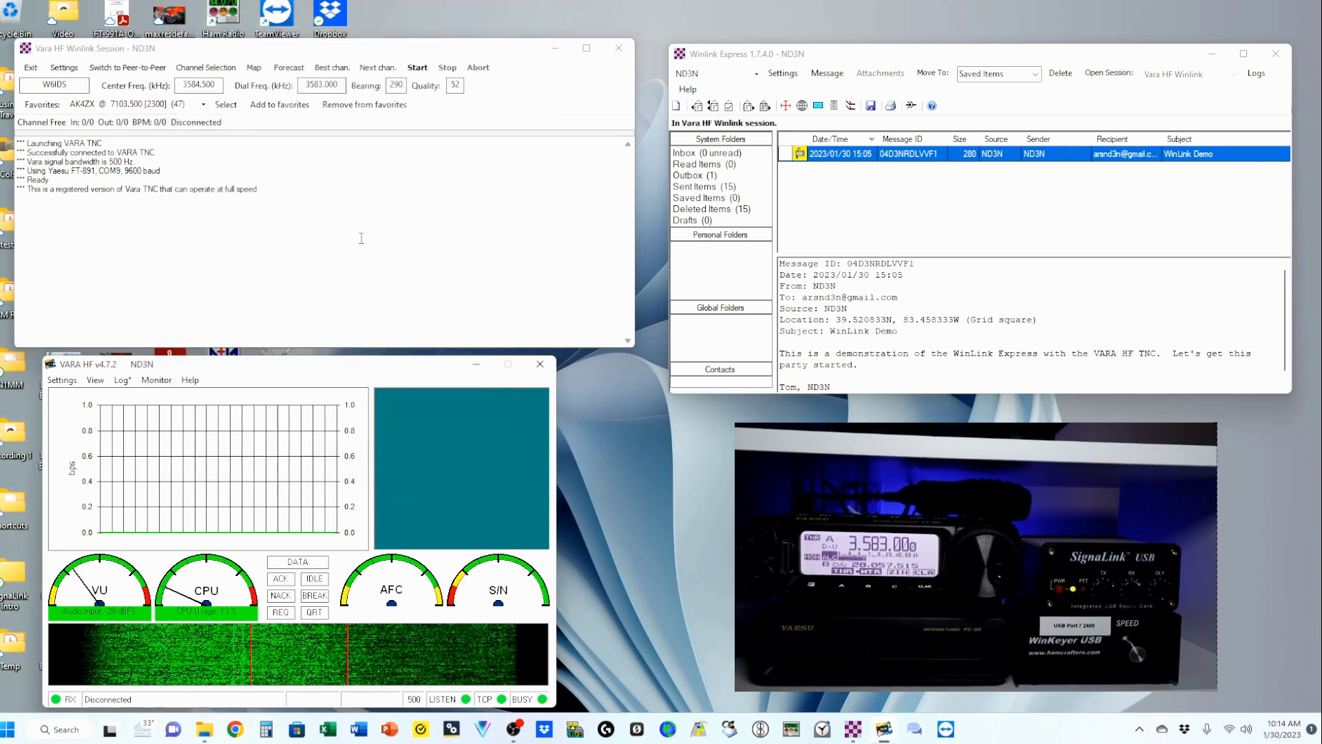
Update the HF channel list via the Internet and select the WA3MEZ channel at 10147.800 kHz.
{"action": "left_click", "coordinate": [213, 71]}
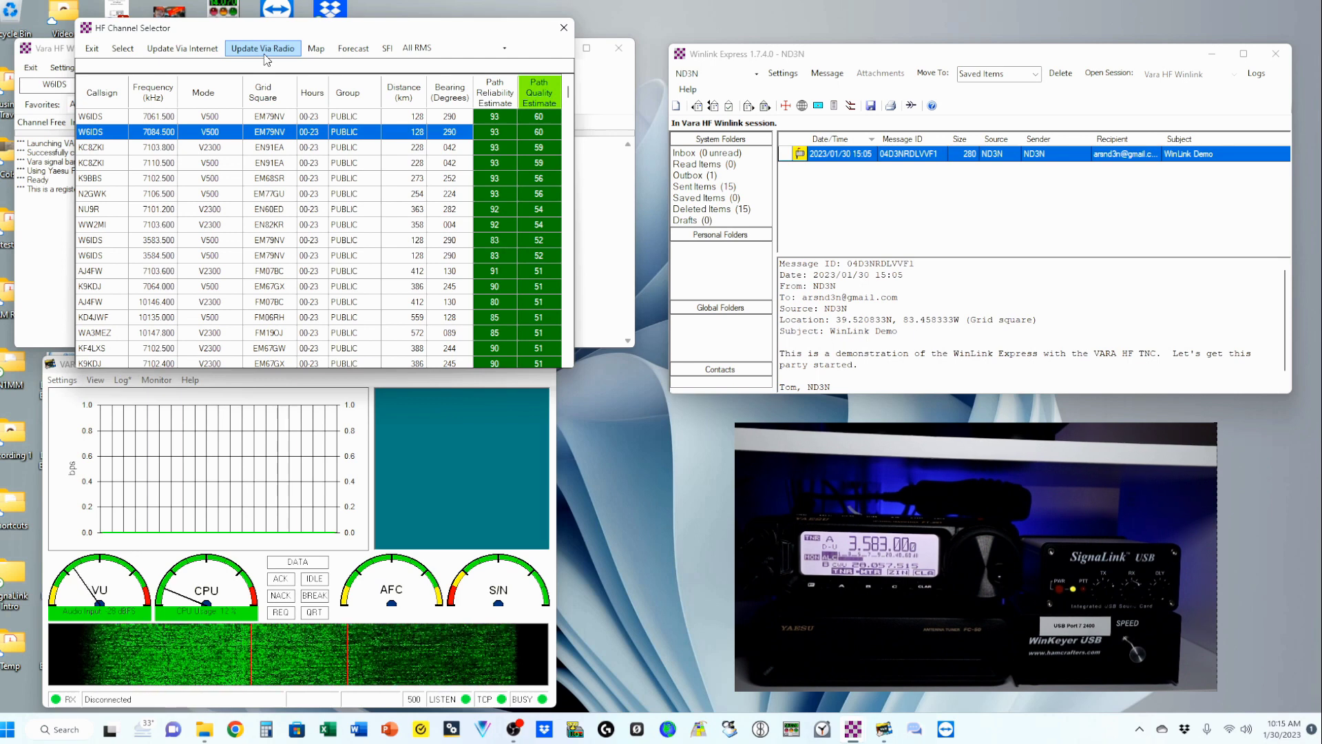
{"action": "left_click", "coordinate": [195, 61]}
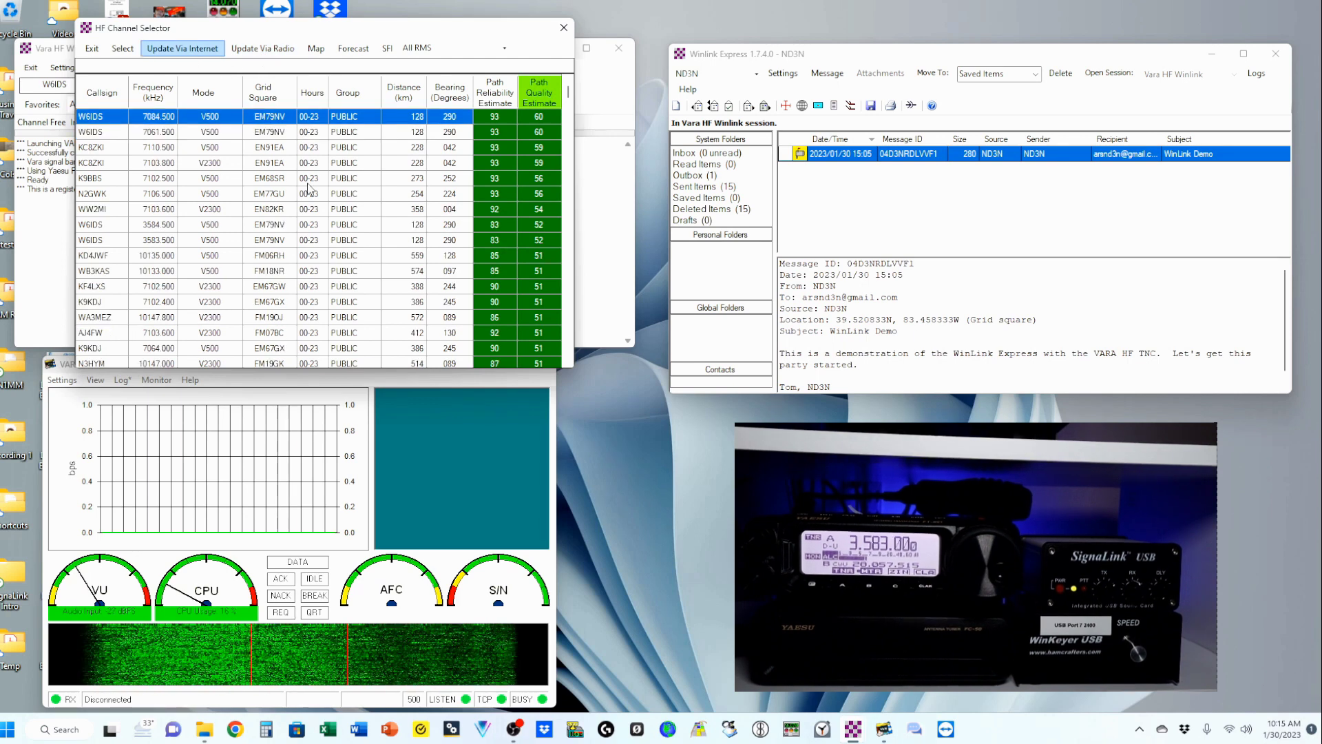
{"action": "double_click", "coordinate": [301, 316]}
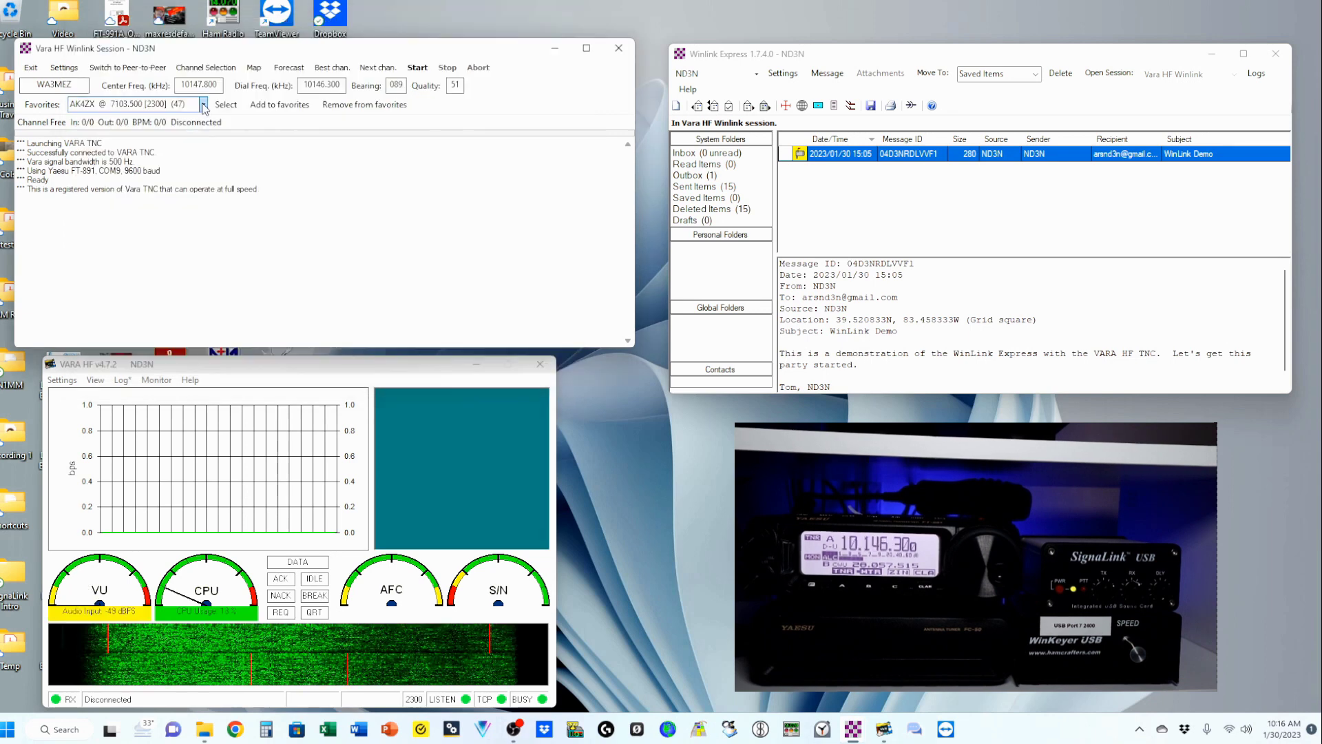
Choose the favorite channel W6IDS @ 7061.500 [500] and start the connection to send the queued message.
{"action": "left_click", "coordinate": [203, 104]}
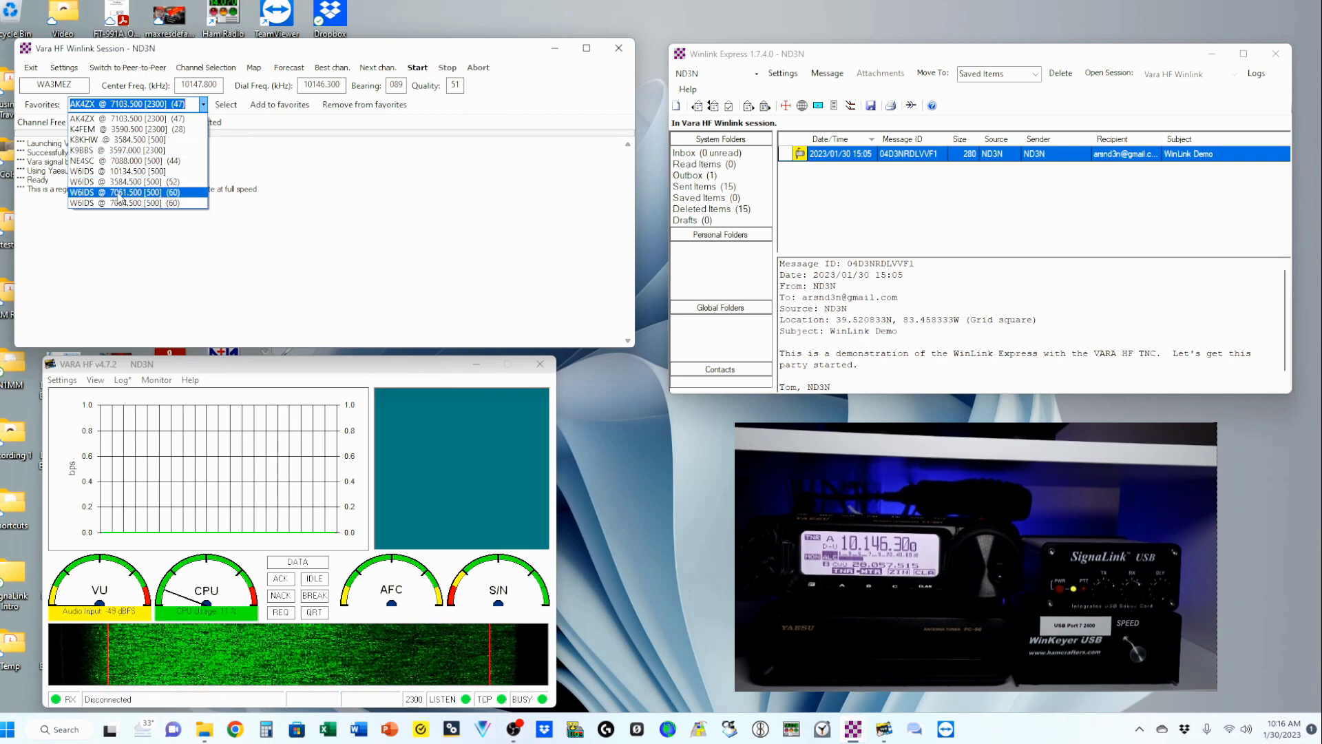
{"action": "key", "text": "Escape"}
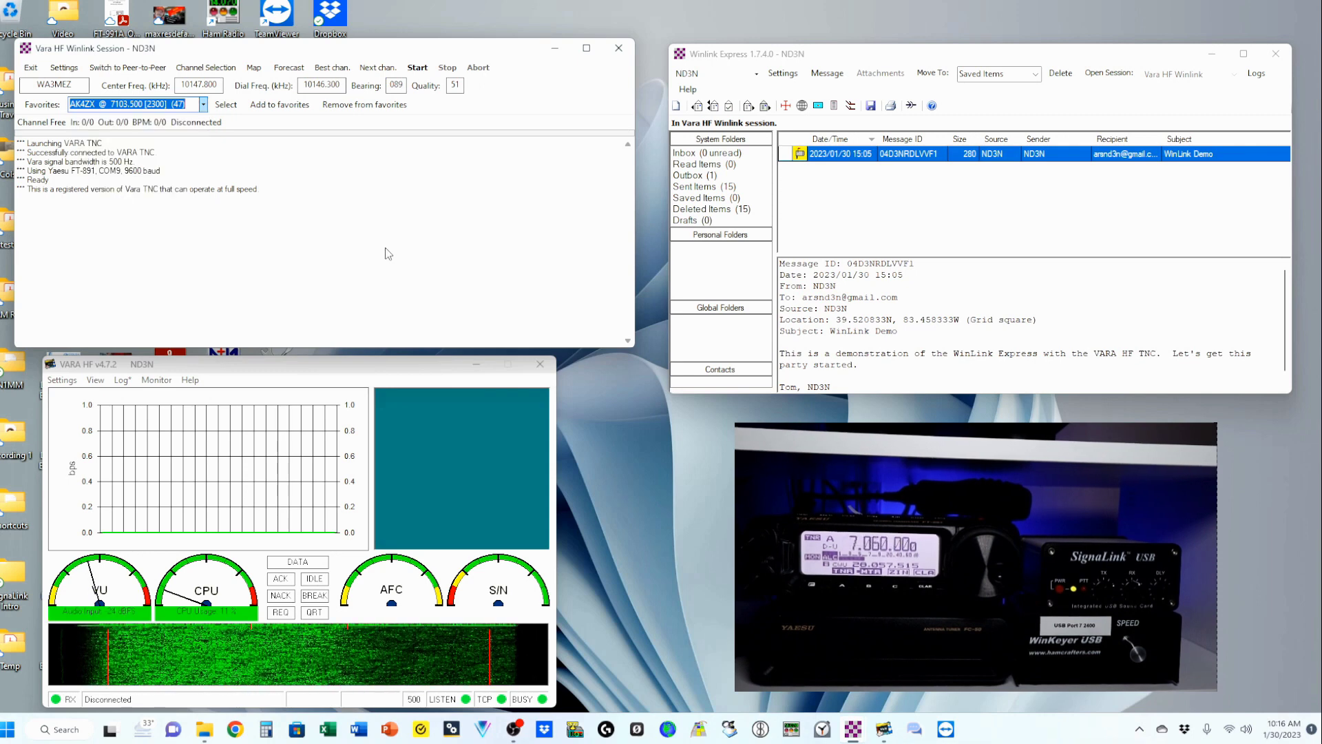
{"action": "key", "text": "Down"}
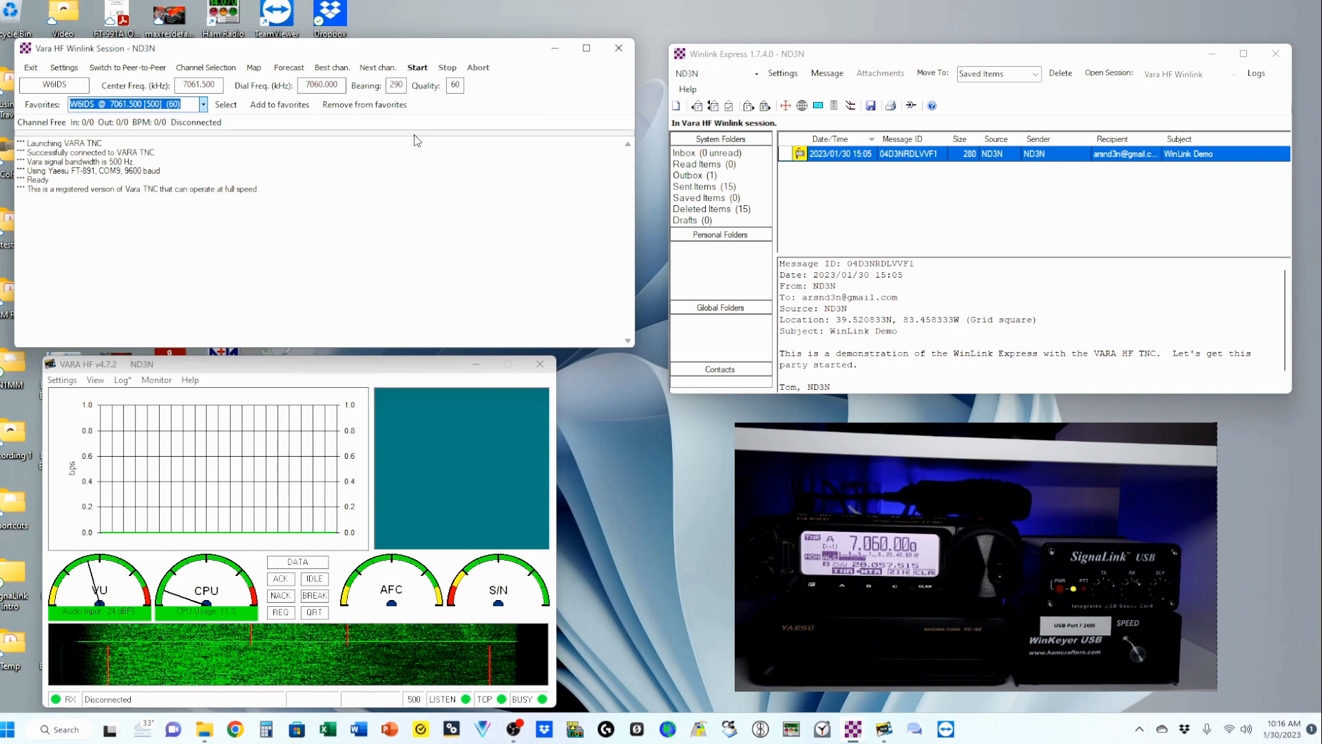
{"action": "left_click", "coordinate": [421, 67]}
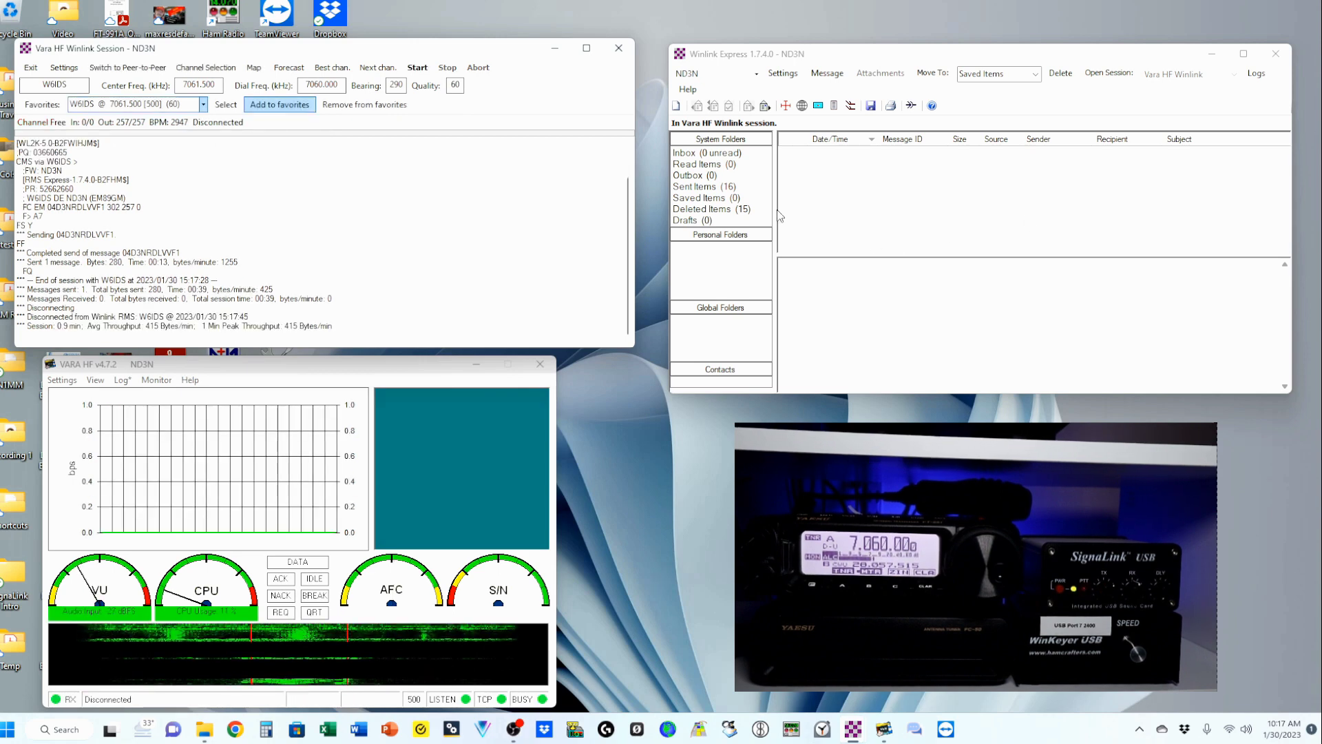
{"action": "left_click", "coordinate": [677, 106]}
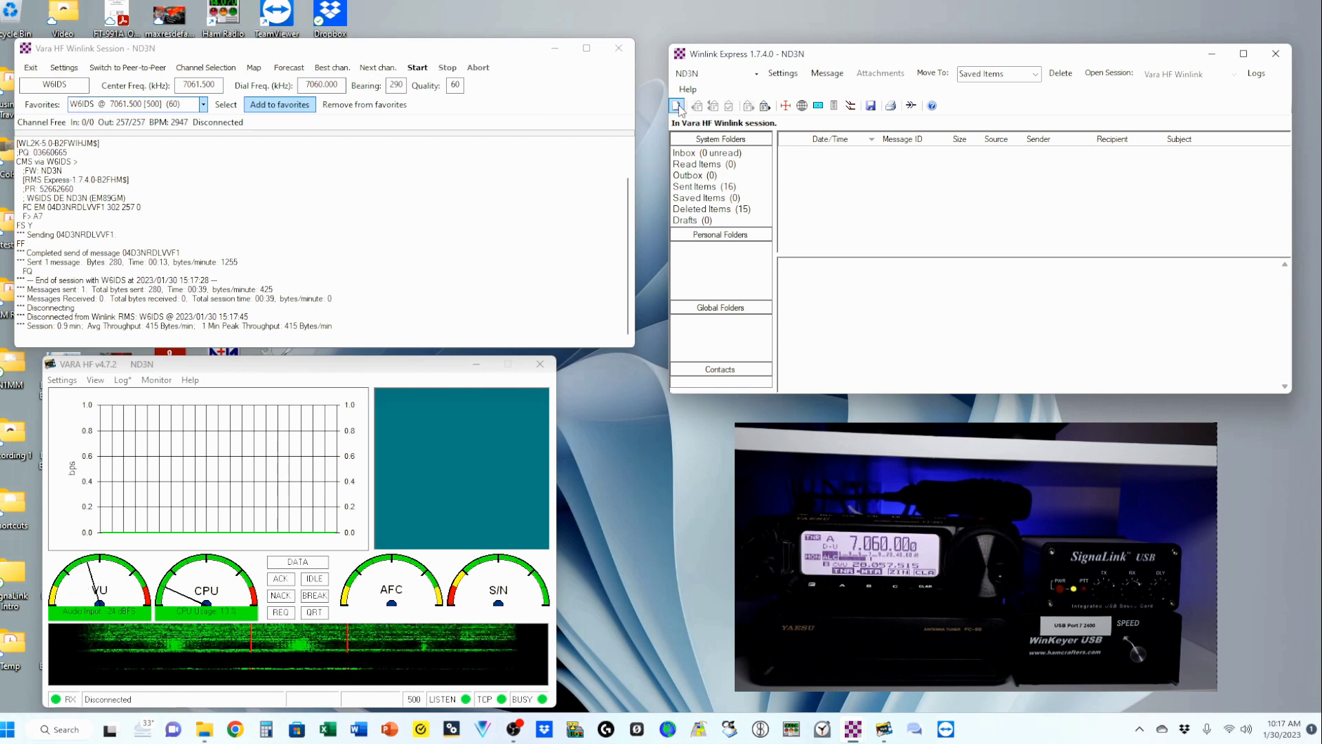
{"action": "left_click", "coordinate": [677, 106]}
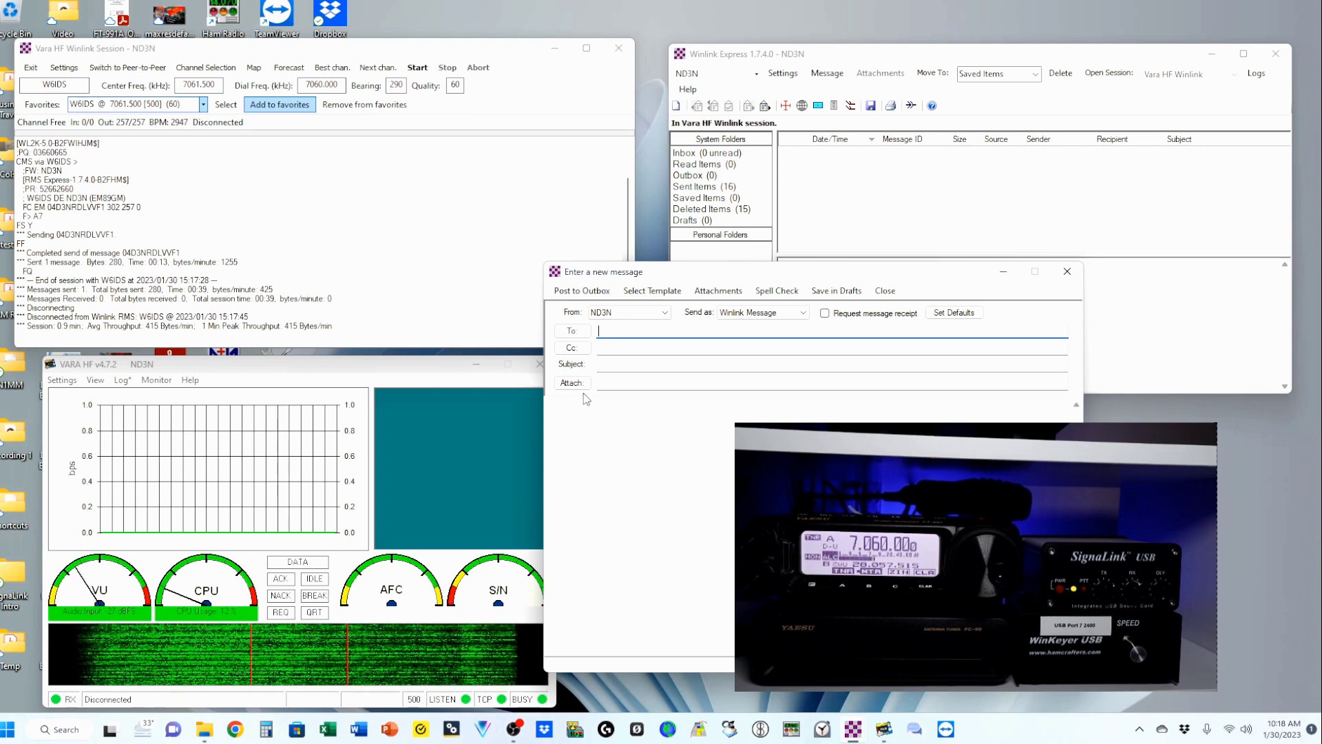
{"action": "key", "text": "alt+F4"}
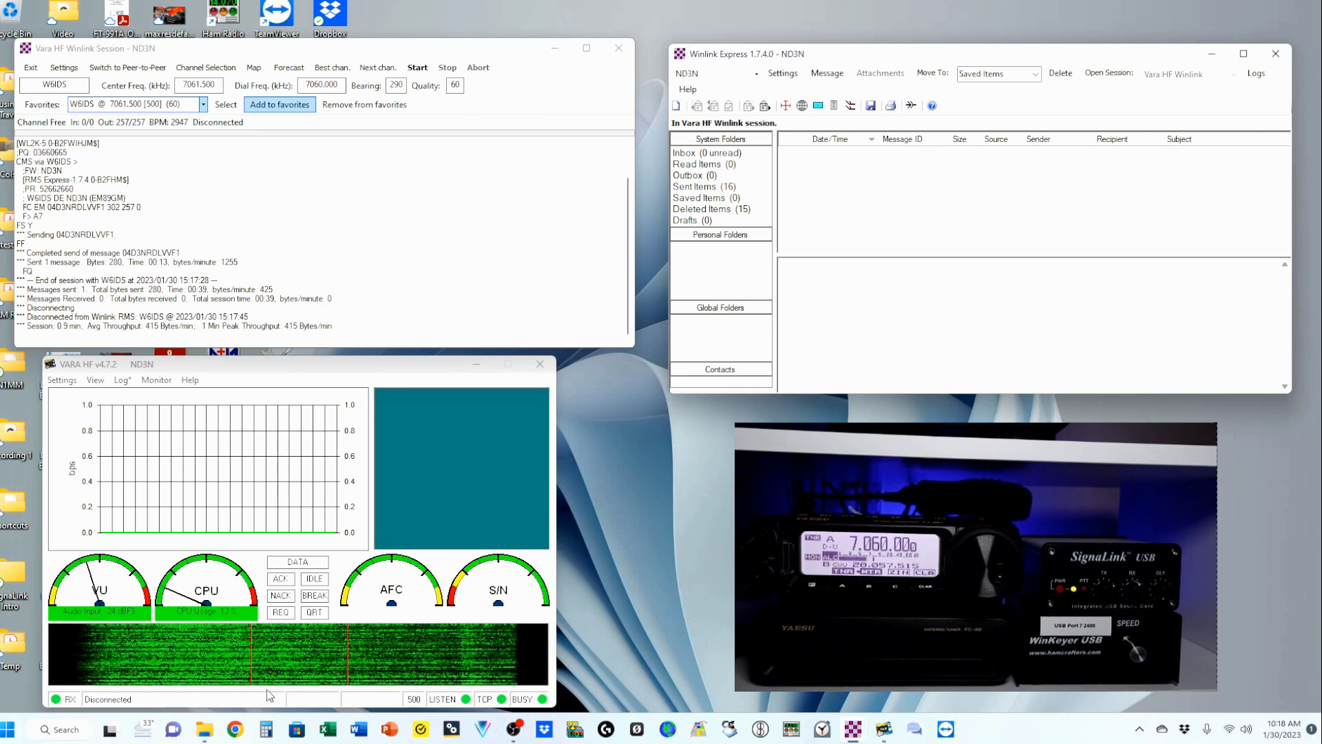
Switch to Gmail in the browser and check the inbox for the WinLink Demo message.
{"action": "key", "text": "alt+Tab"}
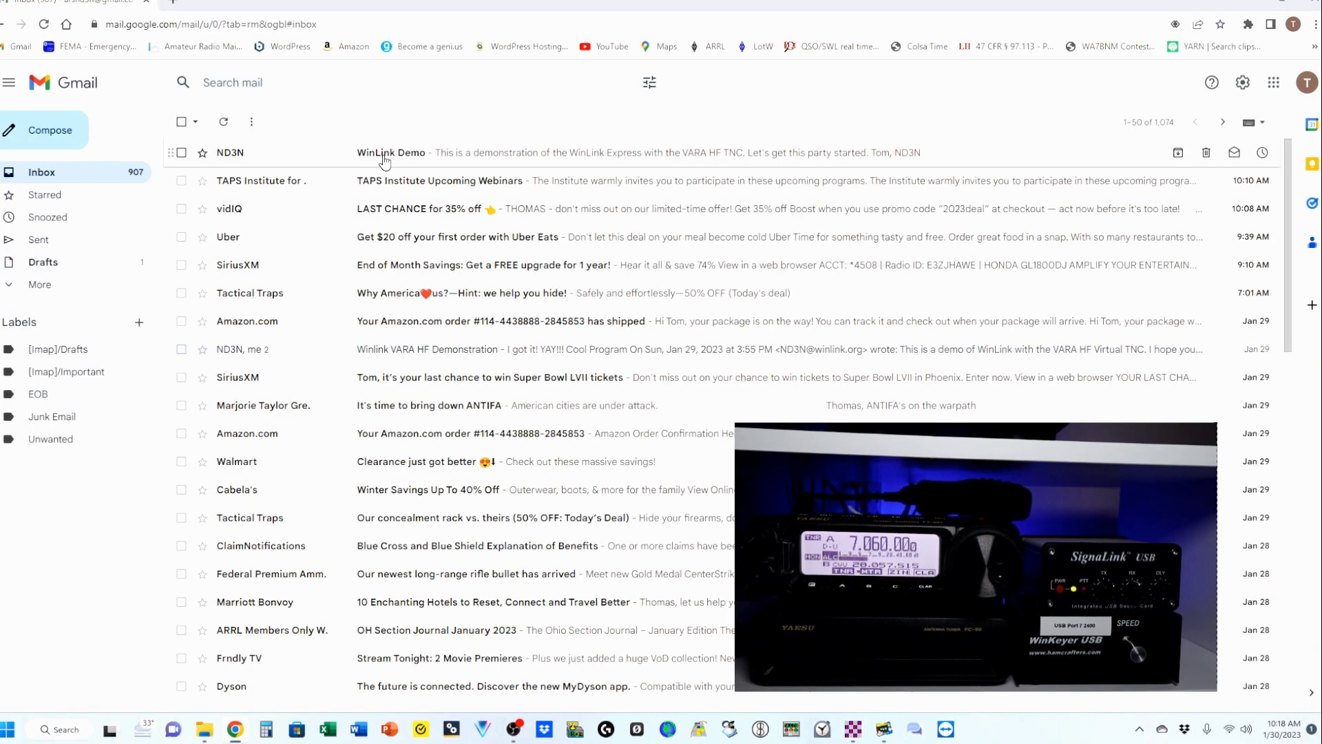
Open the WinLink Demo message and send the reply "YAY it works..." signed with the sender's first name and call sign.
{"action": "left_click", "coordinate": [384, 157]}
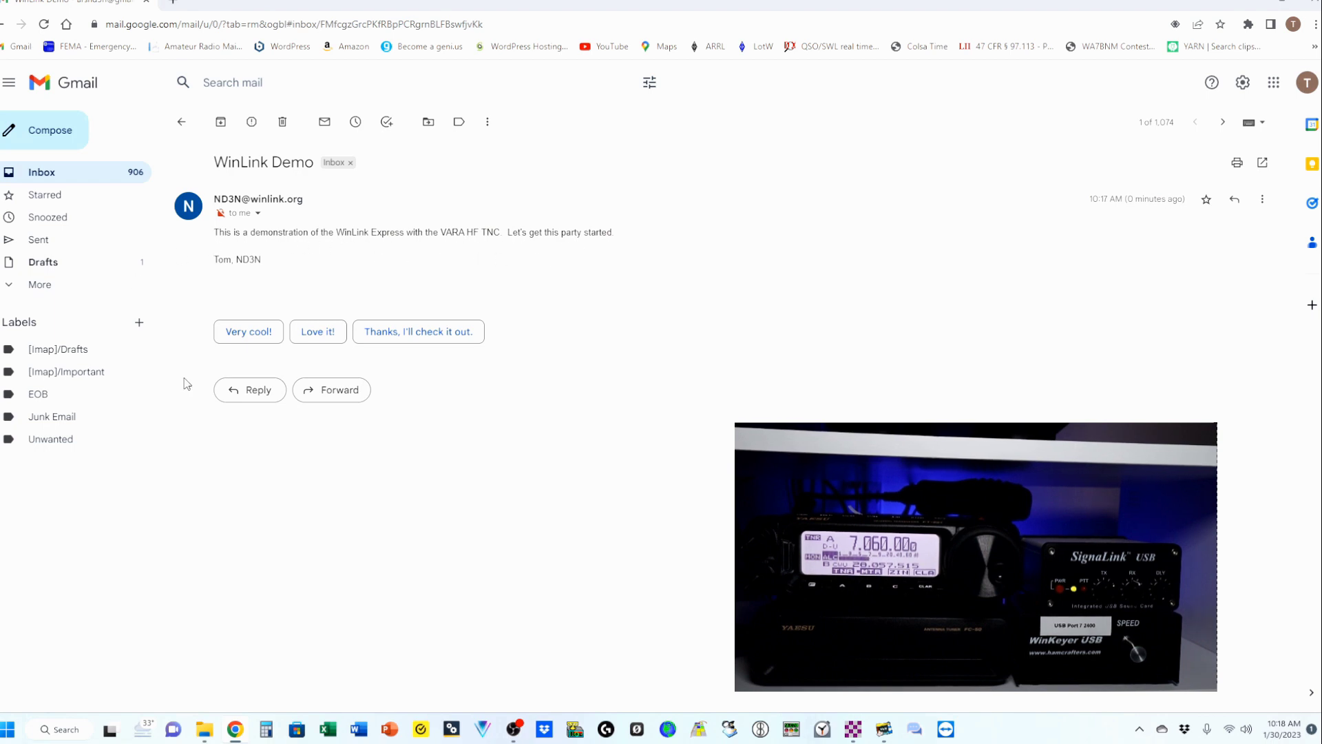
{"action": "left_click", "coordinate": [256, 392]}
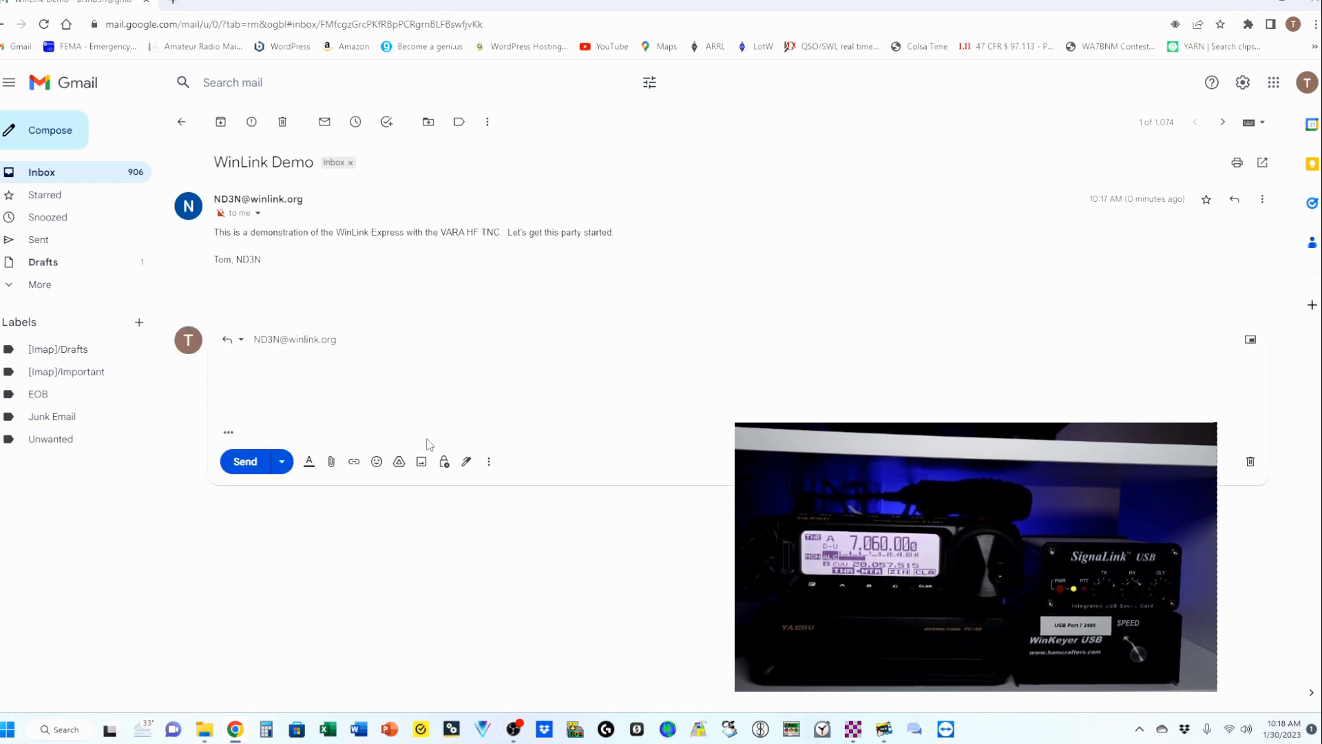
{"action": "type", "text": "YAY it works...  Tom"}
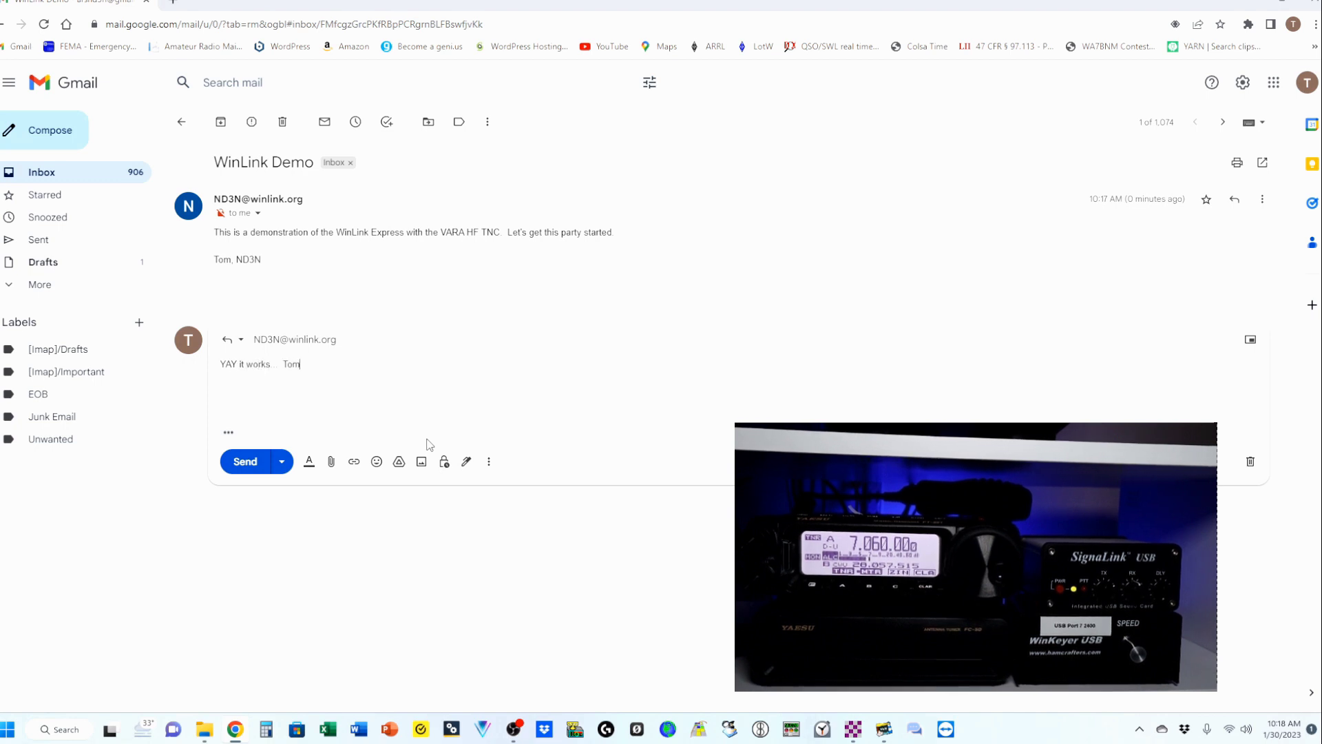
{"action": "type", "text": ", ND3N"}
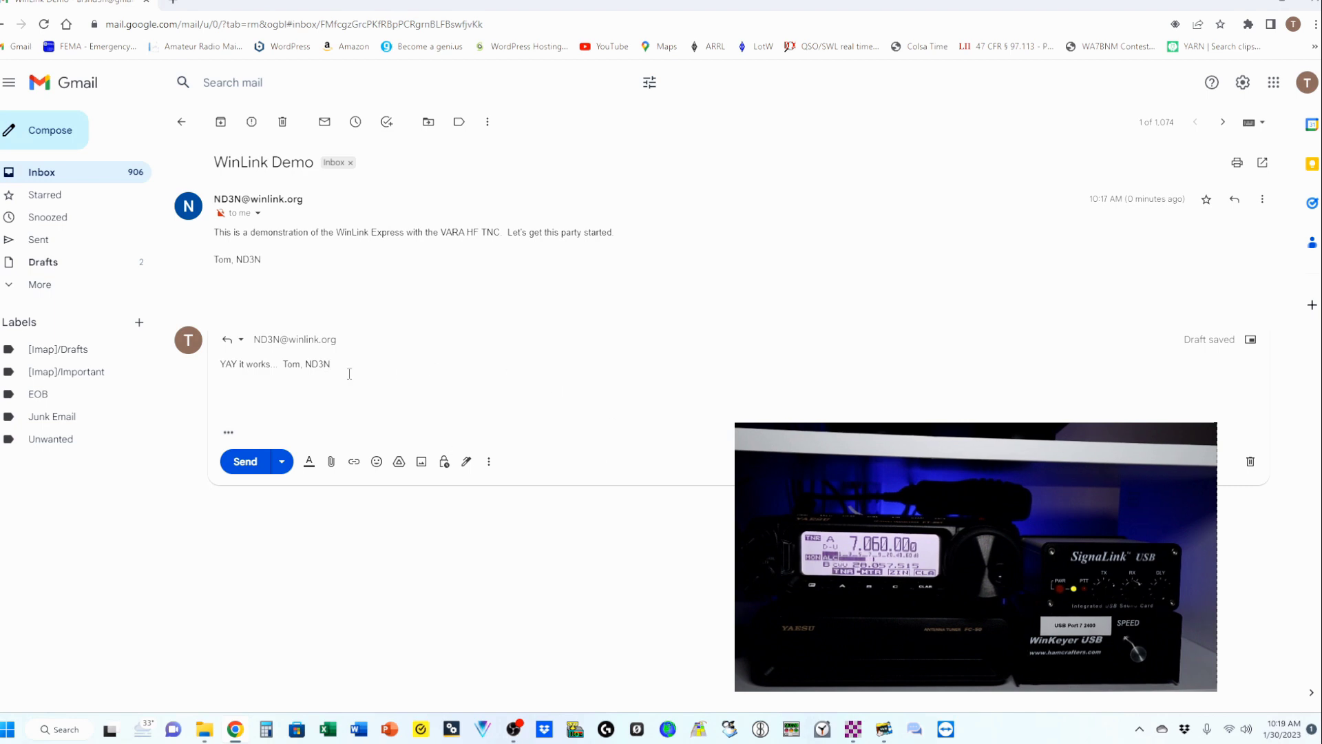
{"action": "left_click", "coordinate": [245, 462]}
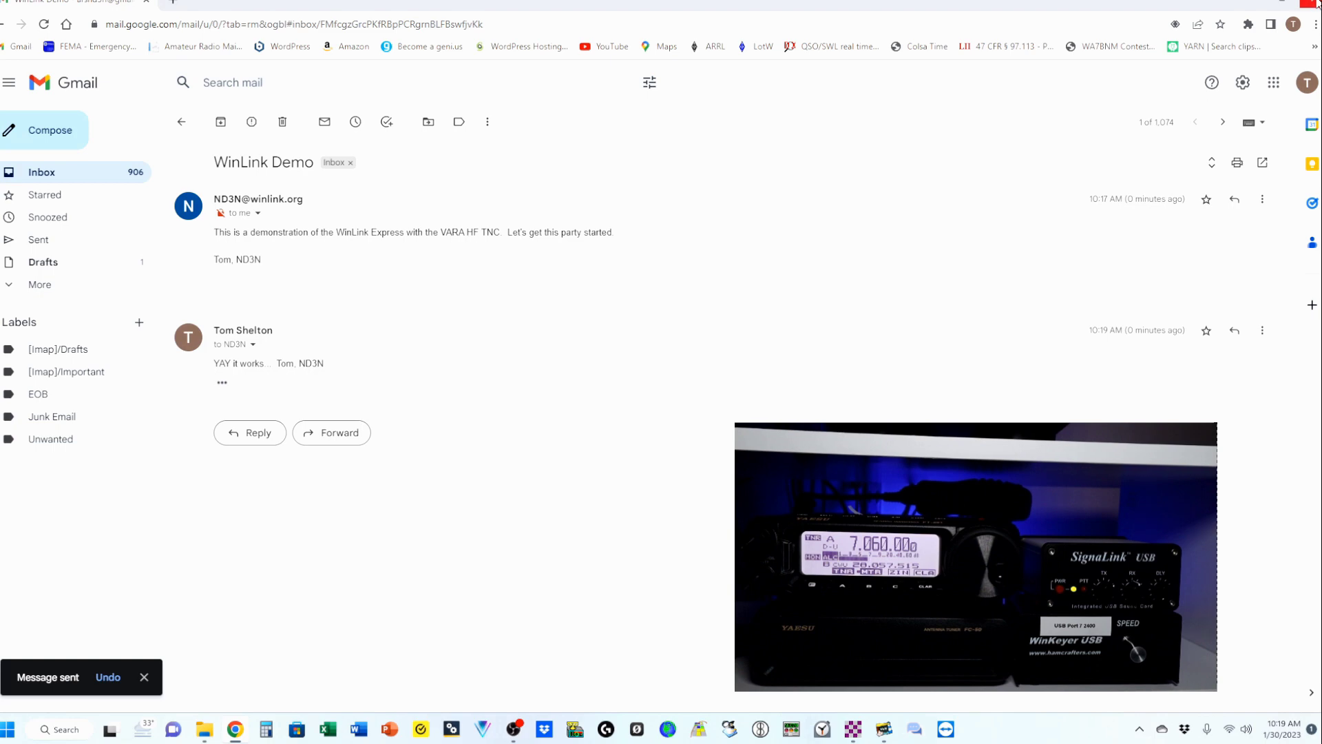
Return to the Vara HF Winlink session, choose the favorite channel NE4SC @ 7088.000 [500] and start the connection.
{"action": "left_click", "coordinate": [1318, 4]}
{"action": "left_click", "coordinate": [206, 68]}
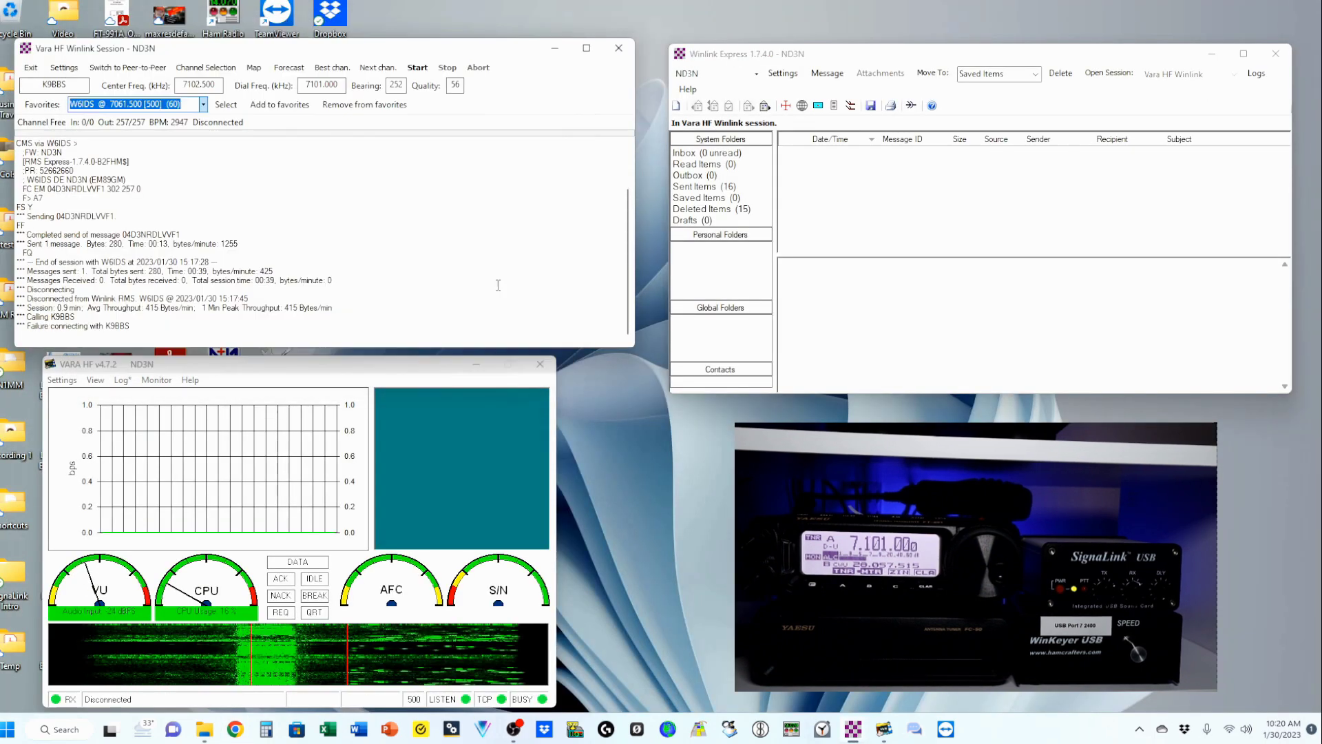
{"action": "left_click", "coordinate": [204, 105]}
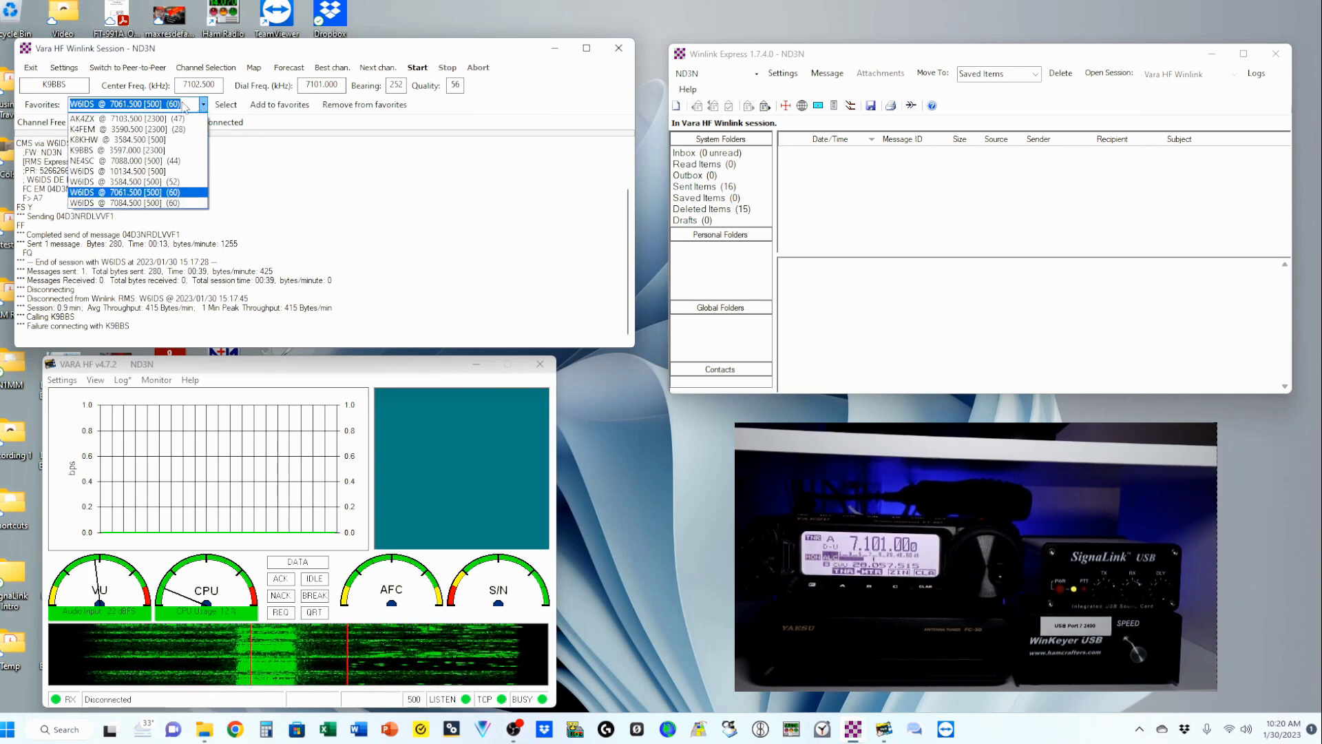
{"action": "left_click", "coordinate": [85, 162]}
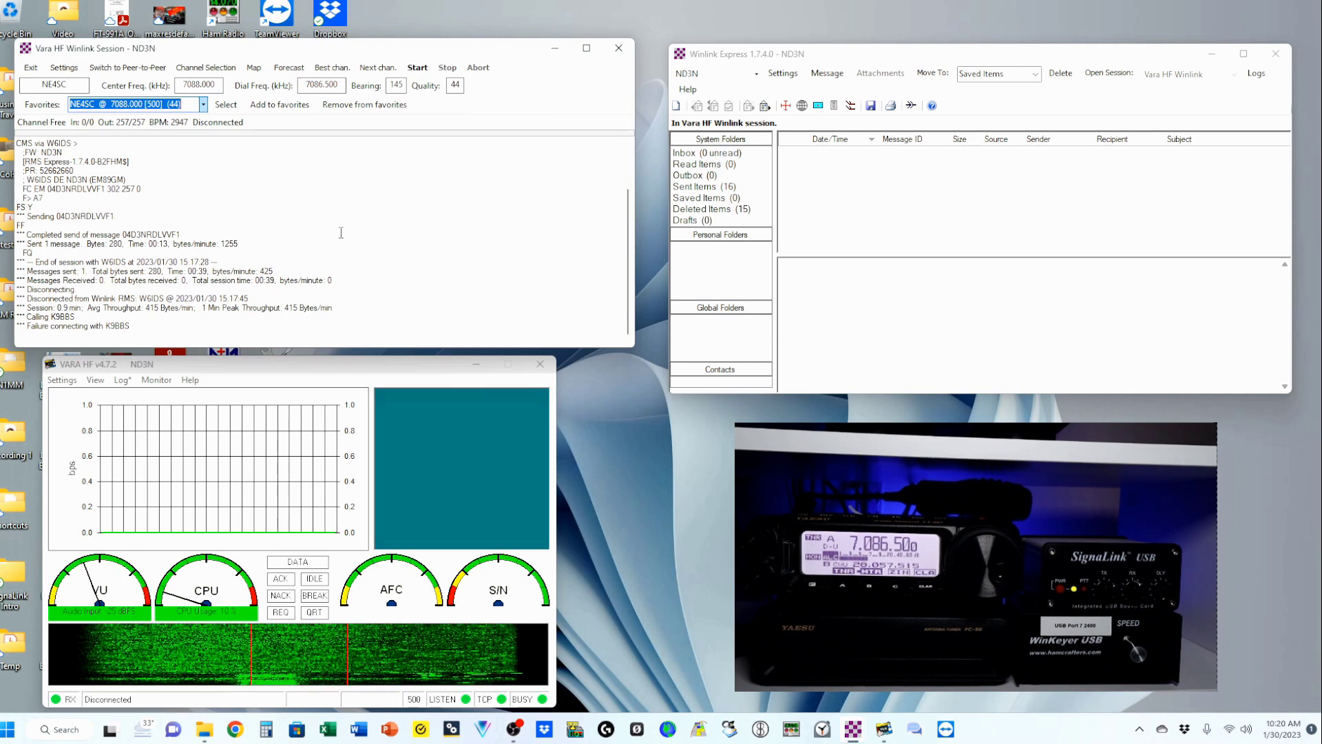
{"action": "left_click", "coordinate": [417, 67]}
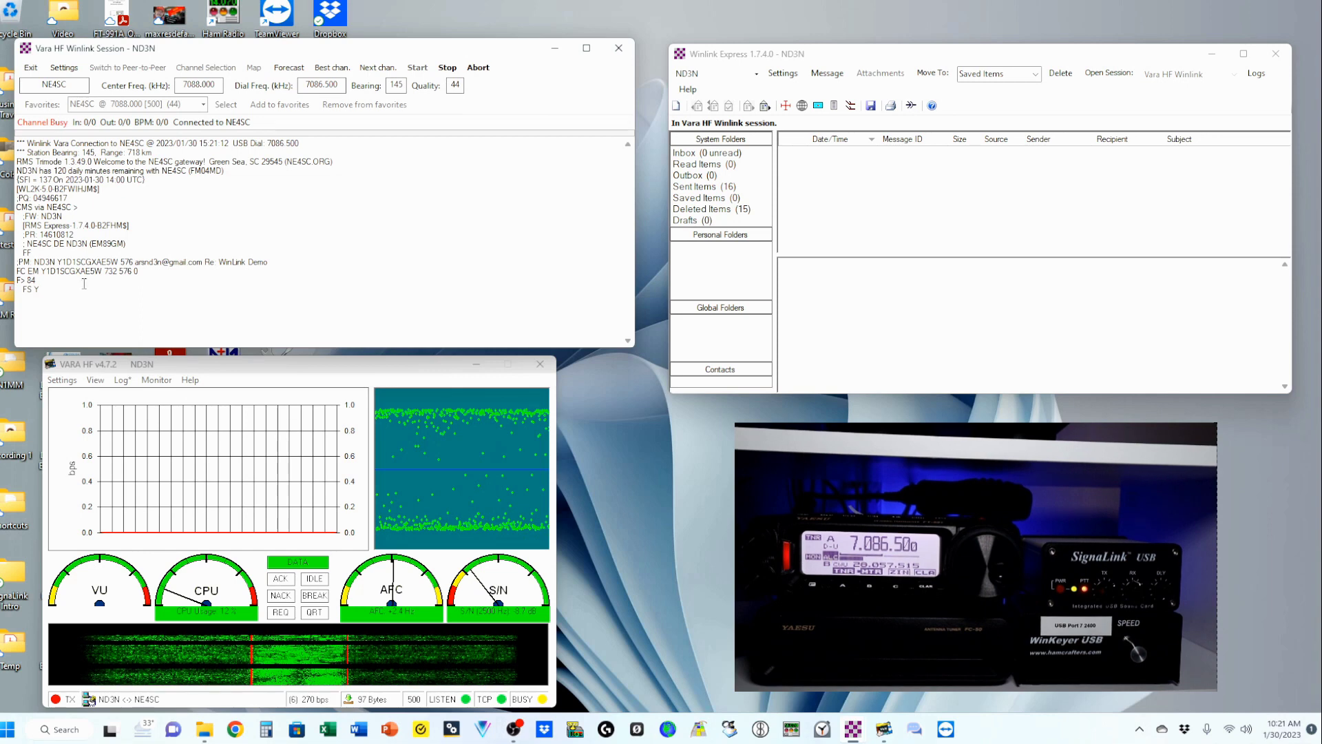
Show the Winlink inbox, close the Vara HF session and open the received Re: WinLink Demo message in its own window.
{"action": "left_click", "coordinate": [701, 158]}
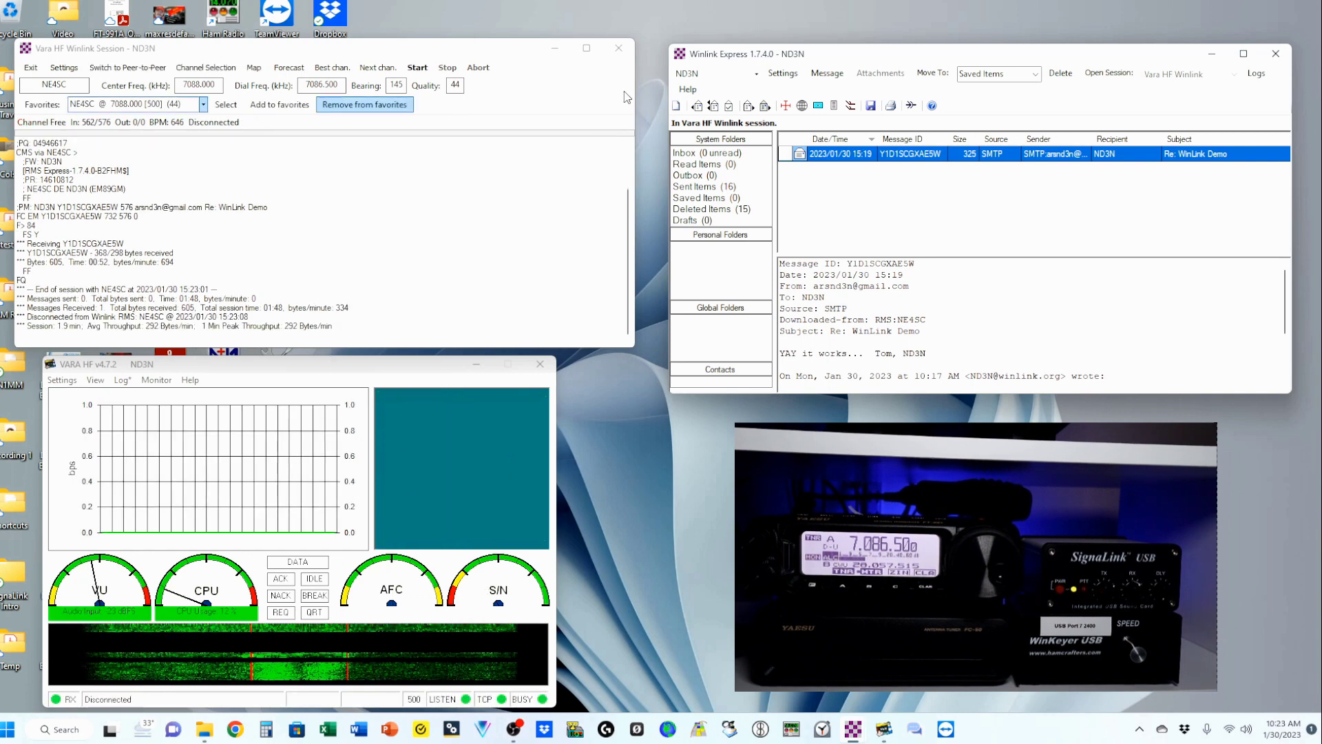
{"action": "left_click", "coordinate": [618, 53]}
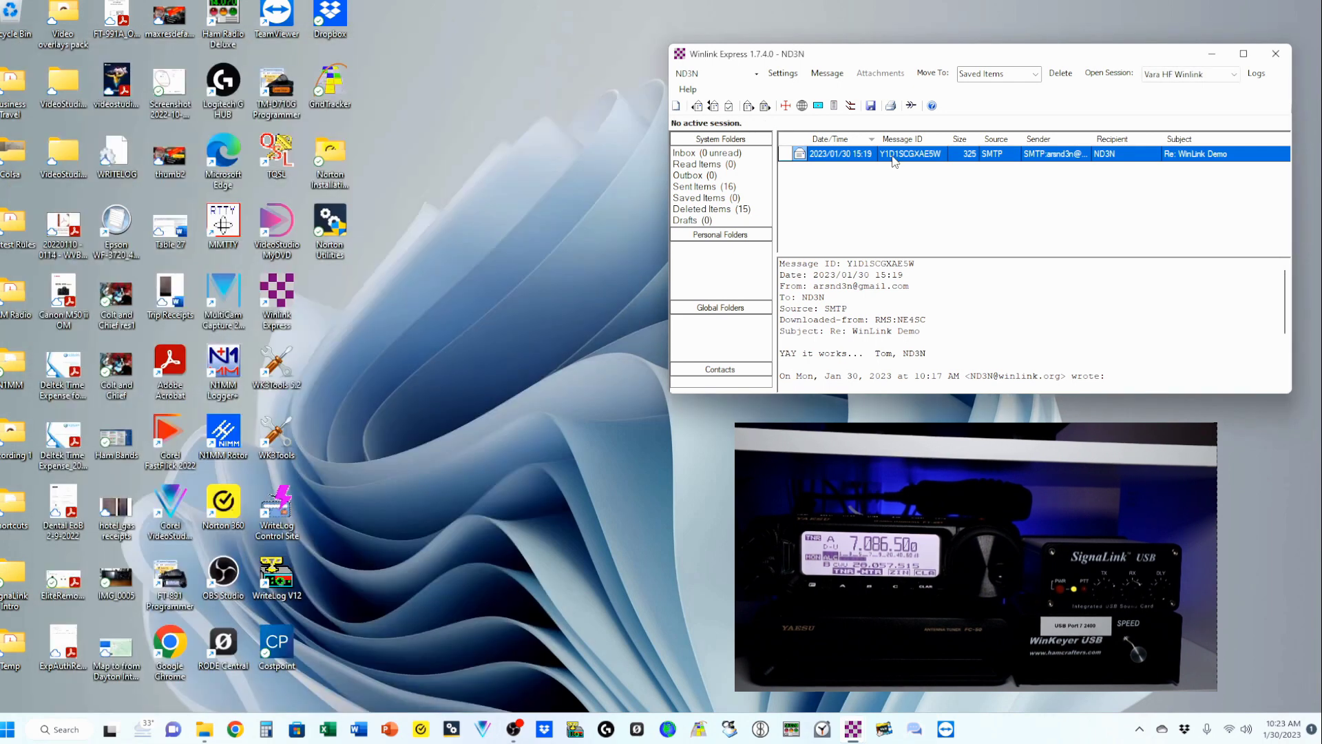
{"action": "double_click", "coordinate": [894, 155]}
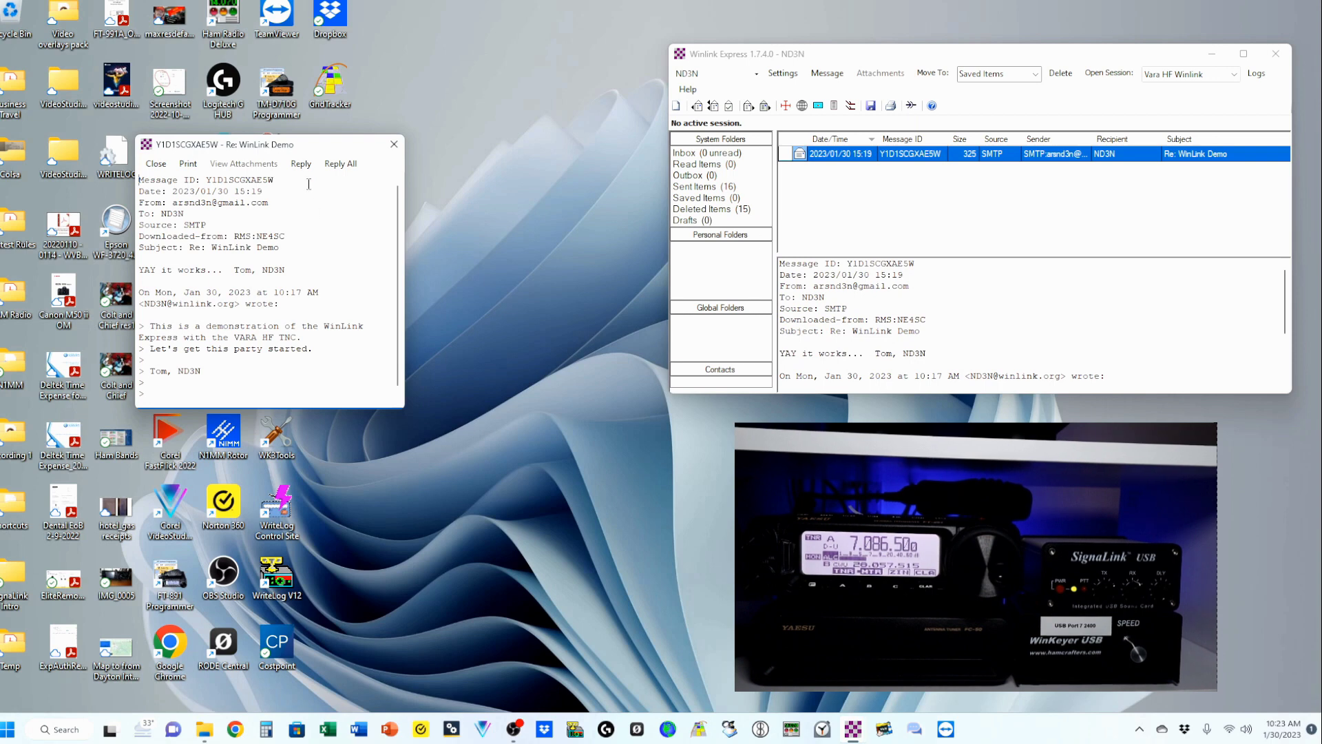
Start a reply to the received Re: WinLink Demo message and close the draft without posting it.
{"action": "left_click", "coordinate": [300, 163]}
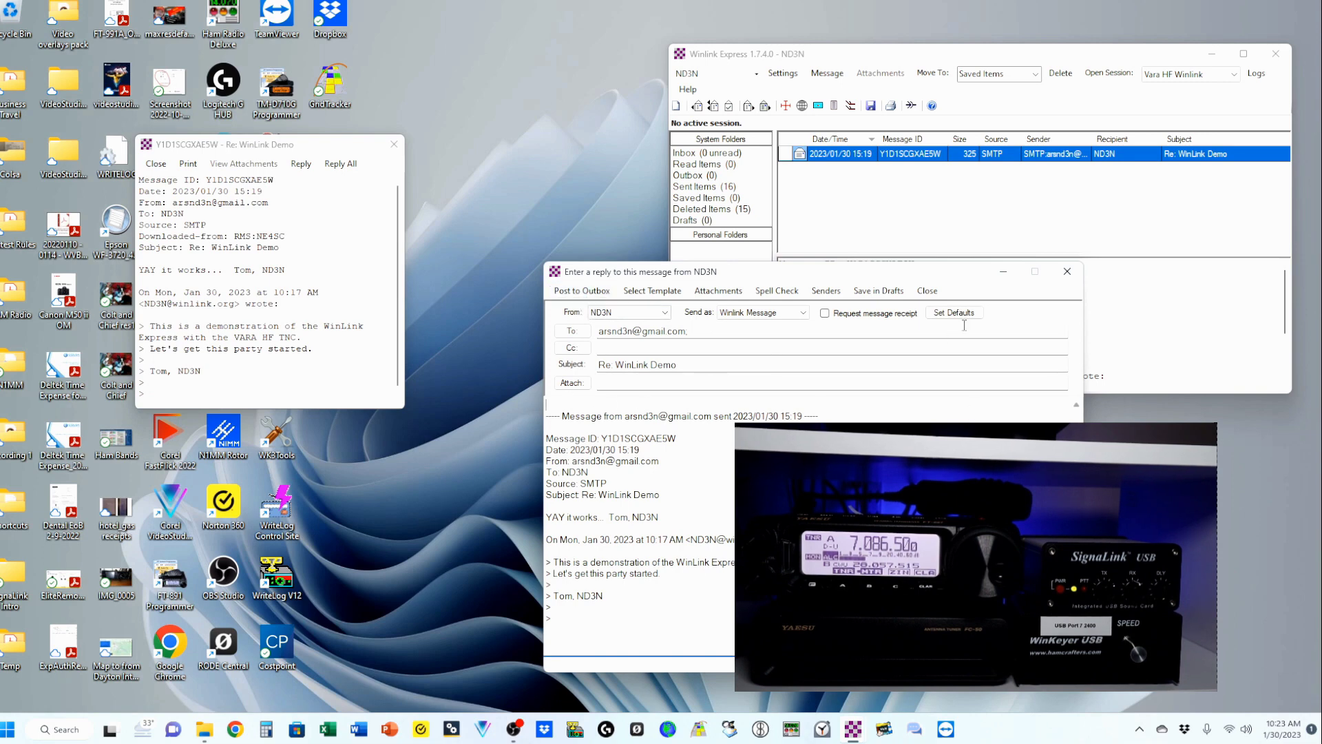
{"action": "left_click", "coordinate": [1066, 272]}
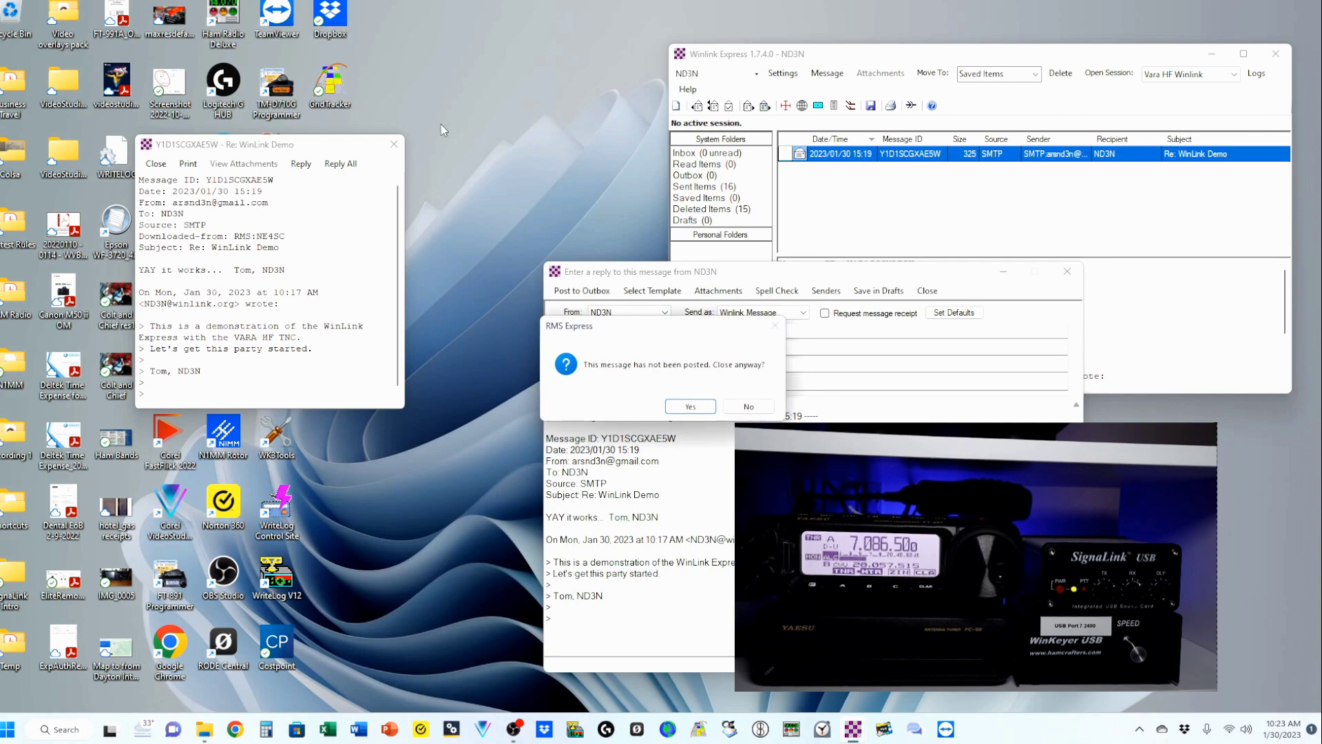